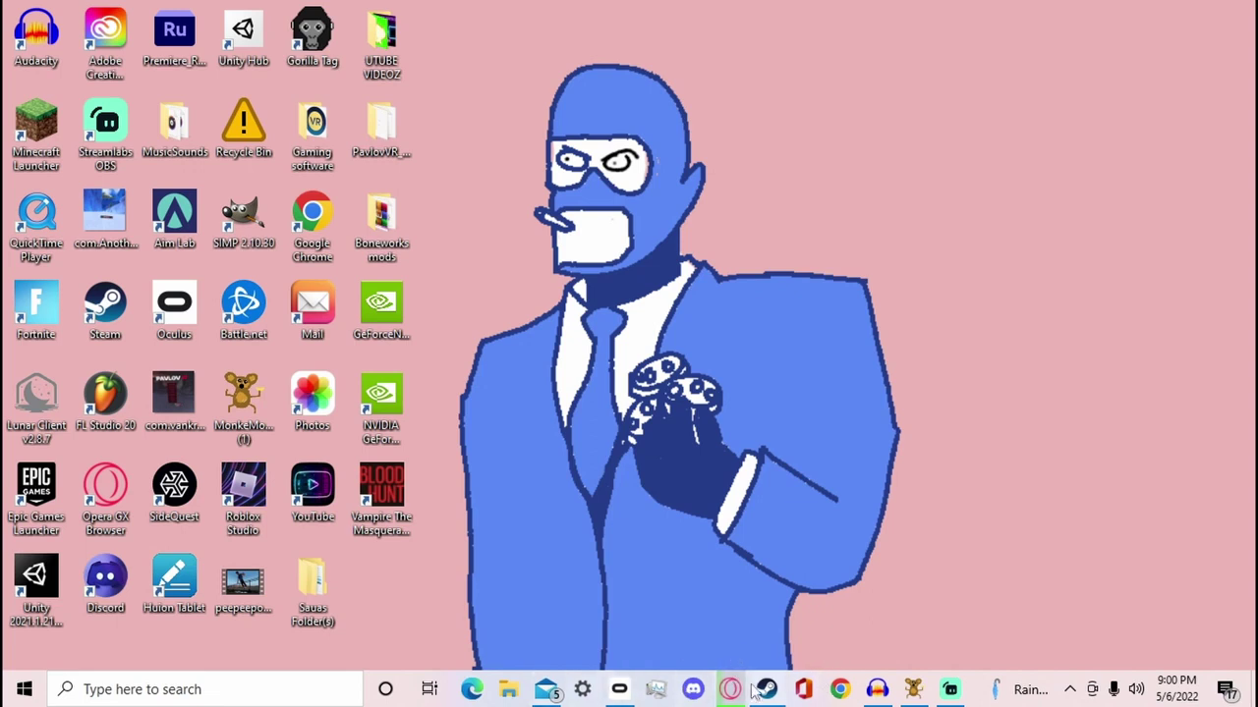
# - Switch to Steam and open the game library
pyautogui.moveTo(763, 687)
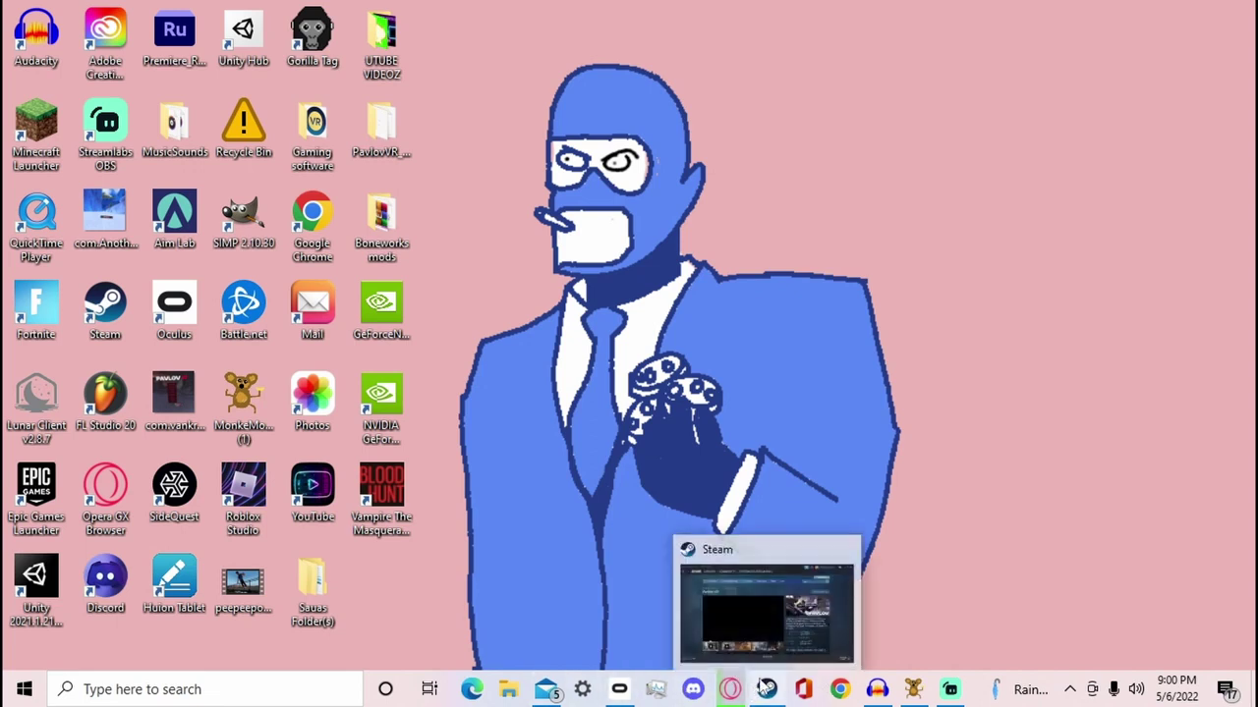
pyautogui.click(754, 621)
pyautogui.click(248, 47)
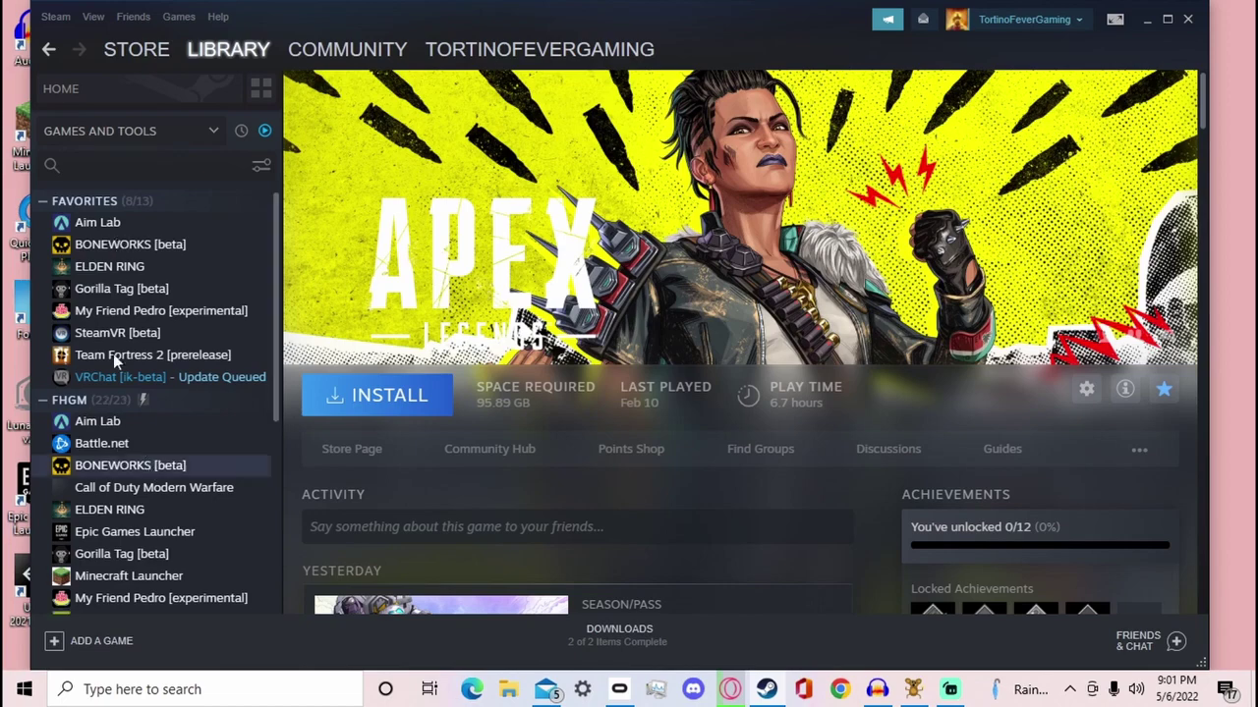
# - Browse the local files of BONEWORKS through its game properties and open the inner BONEWORKS folder
pyautogui.rightClick(117, 464)
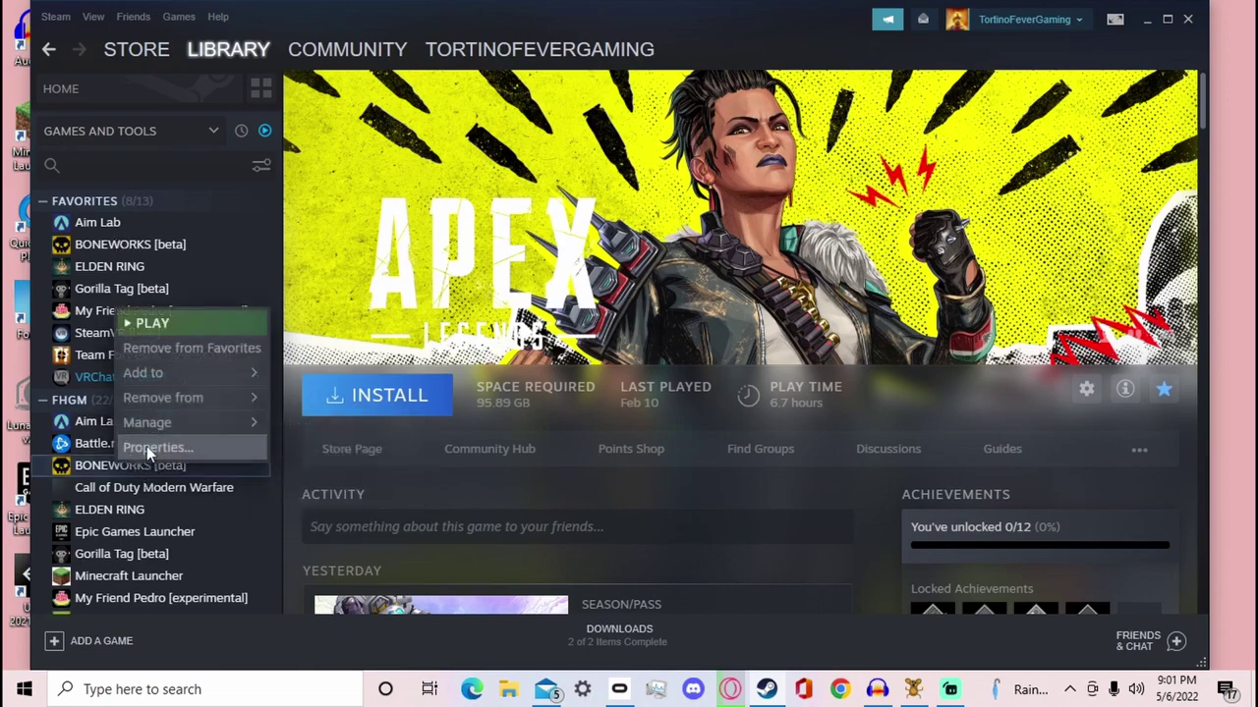
pyautogui.click(146, 446)
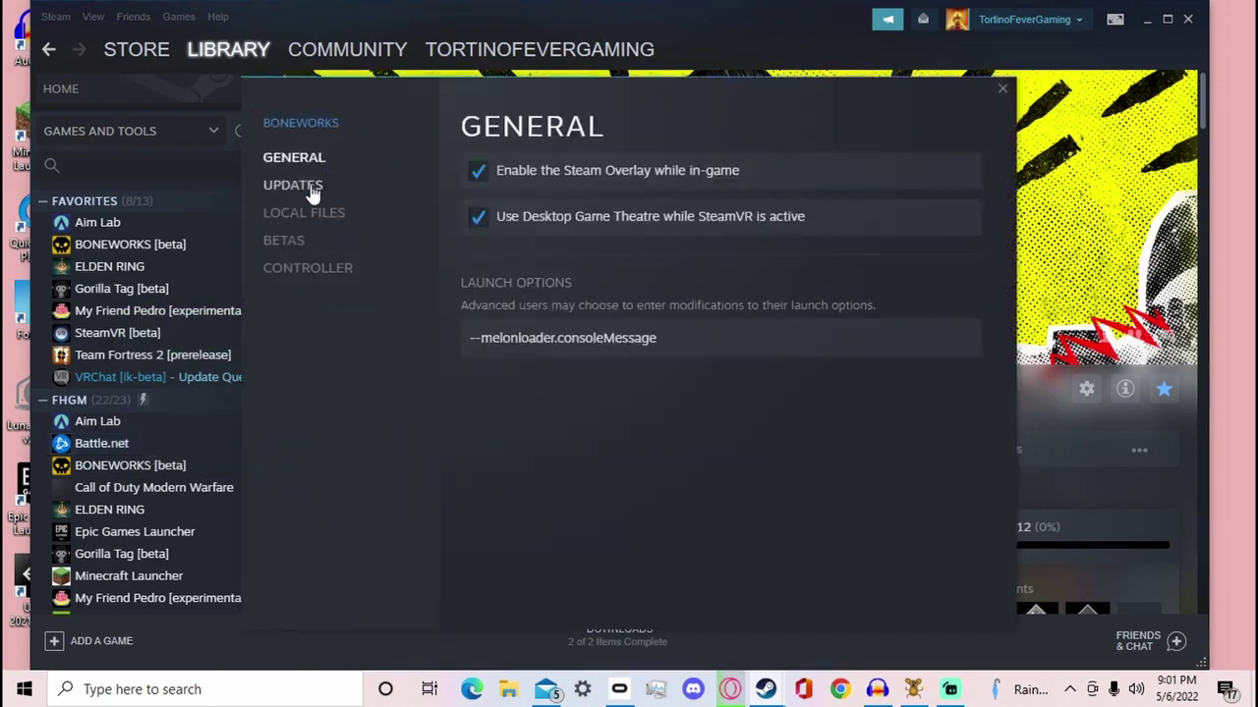
pyautogui.click(305, 213)
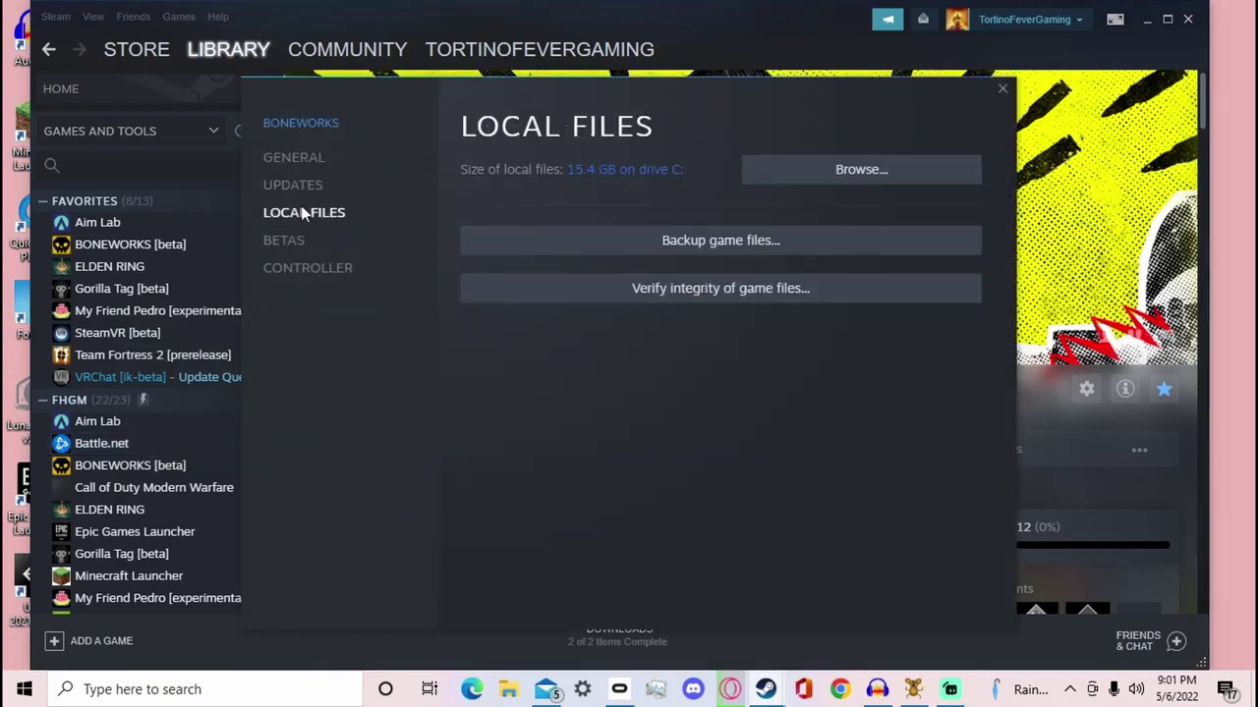
pyautogui.click(938, 181)
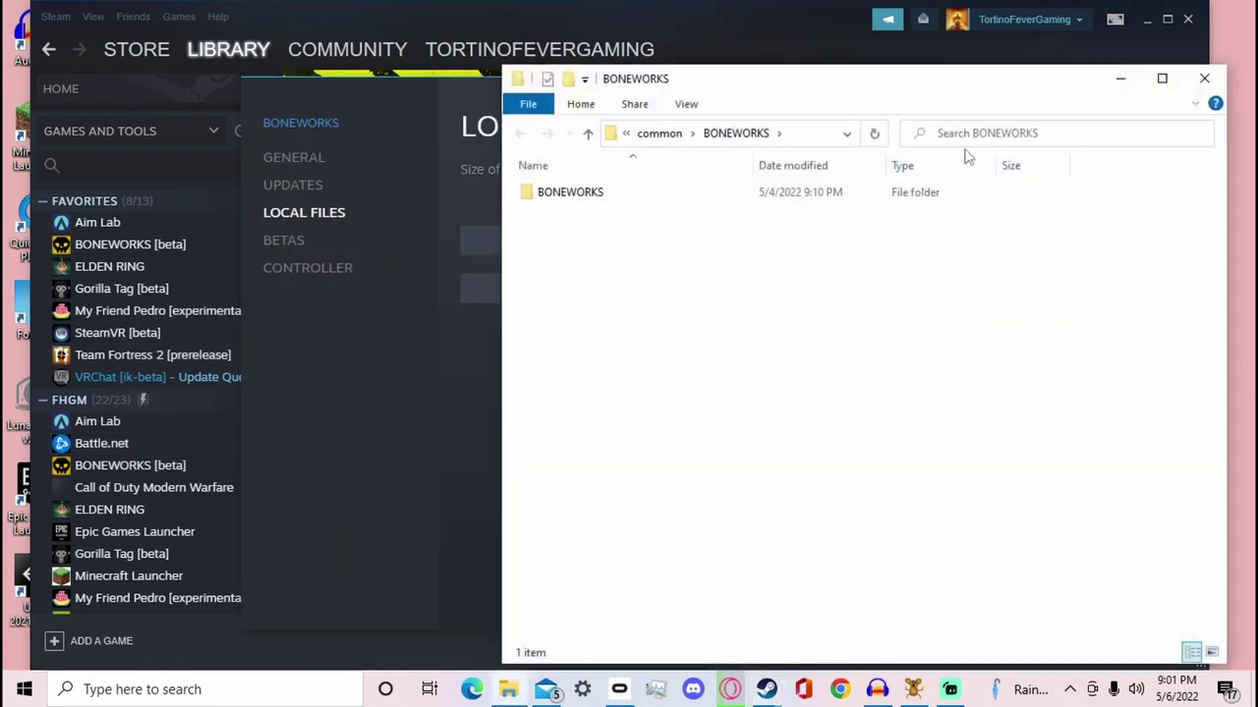
pyautogui.doubleClick(912, 193)
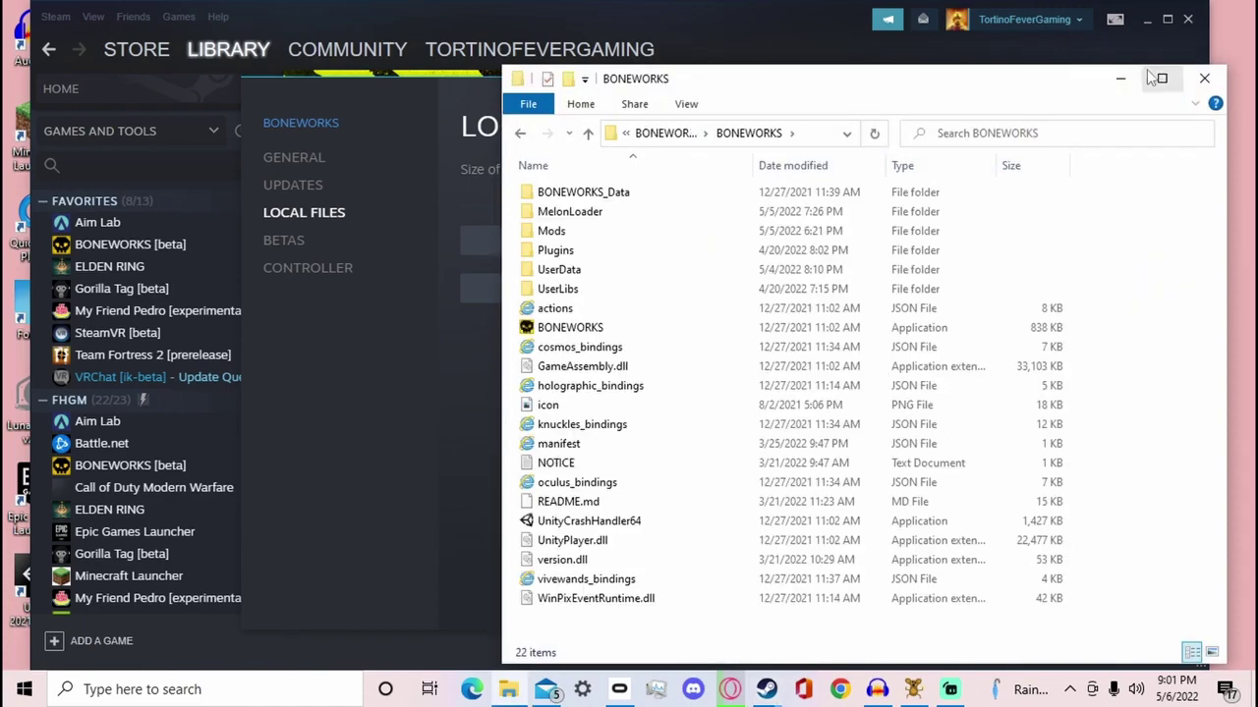
# - Close the BONEWORKS properties and minimize both Steam and the game folder window to clear the desktop
pyautogui.click(1120, 79)
pyautogui.click(1002, 89)
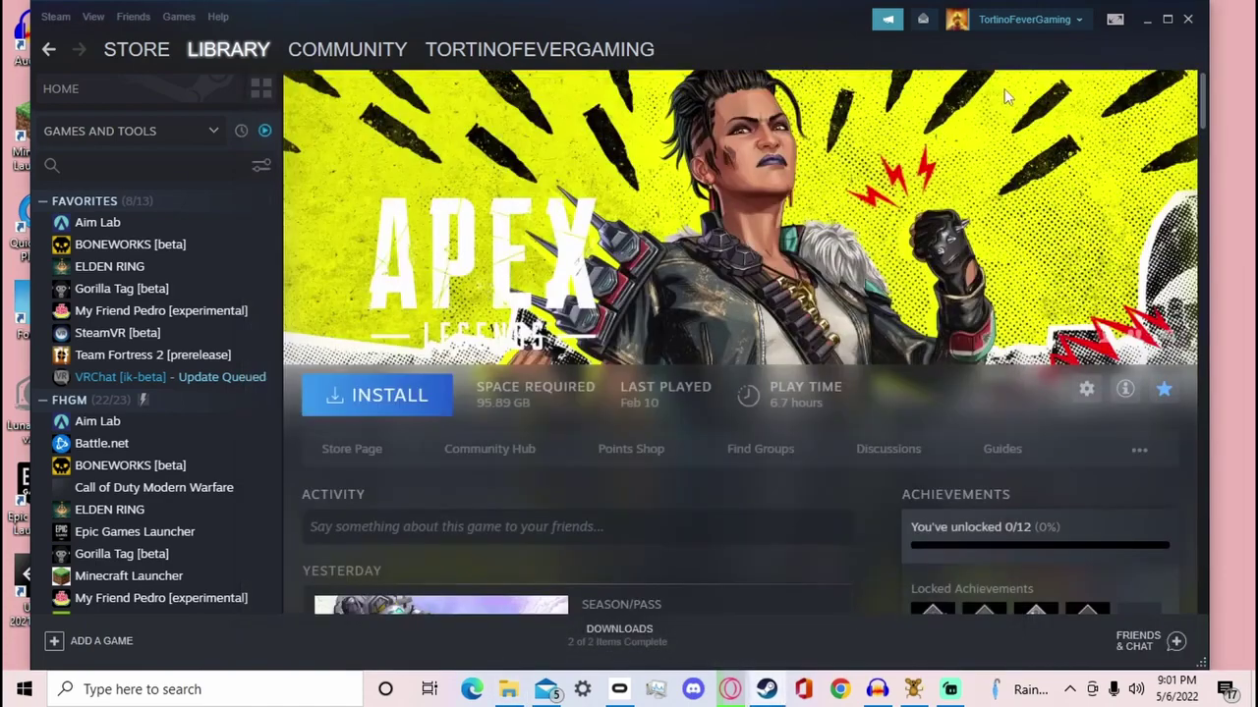
pyautogui.click(1144, 19)
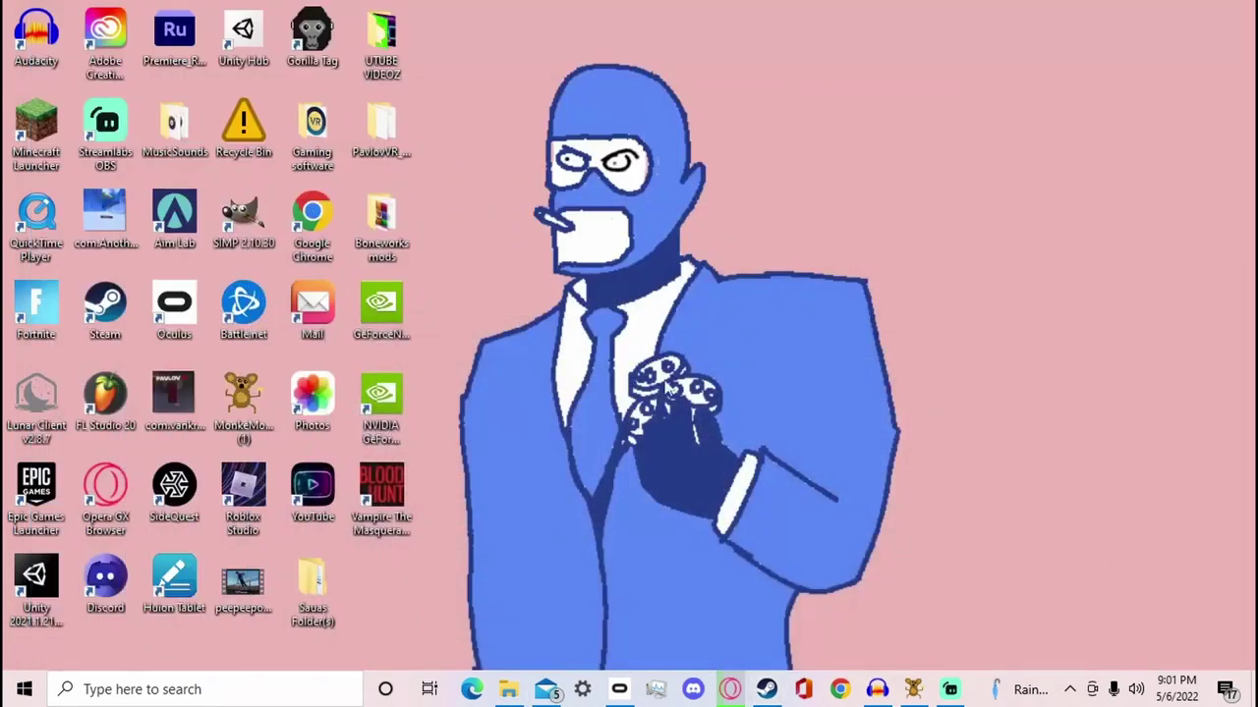
pyautogui.click(503, 687)
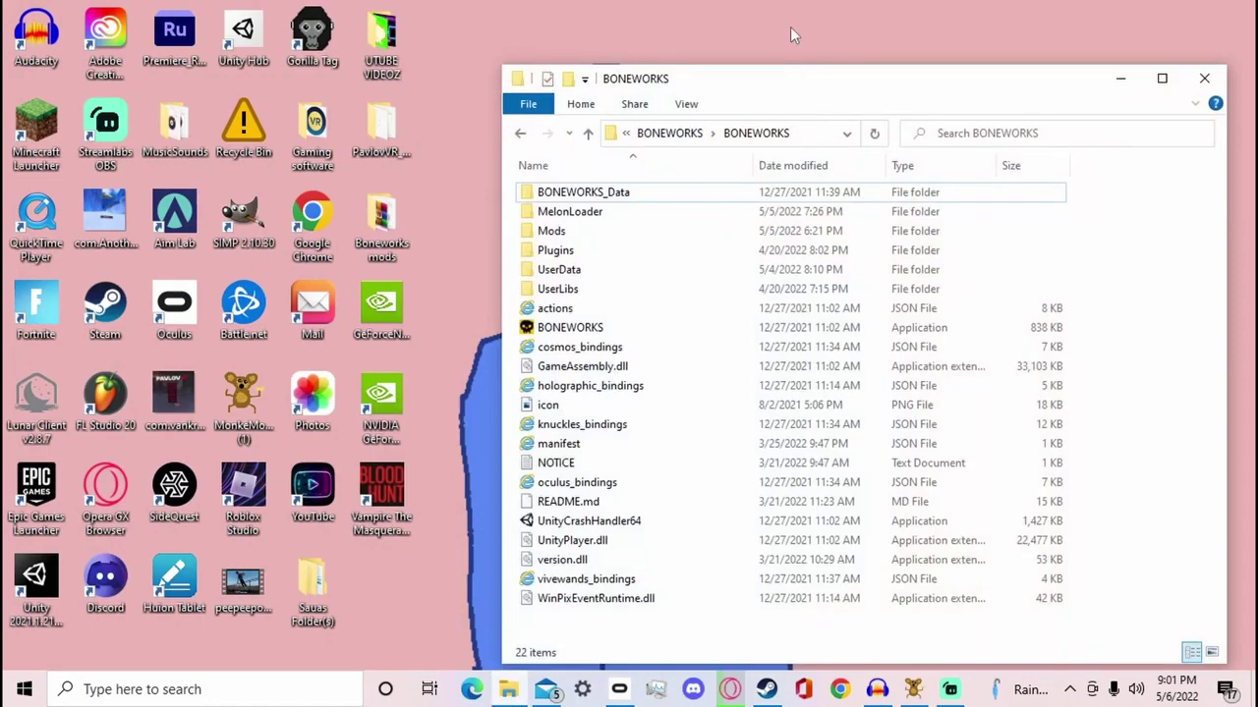
pyautogui.moveTo(801, 89); pyautogui.dragTo(688, 43)
pyautogui.click(508, 688)
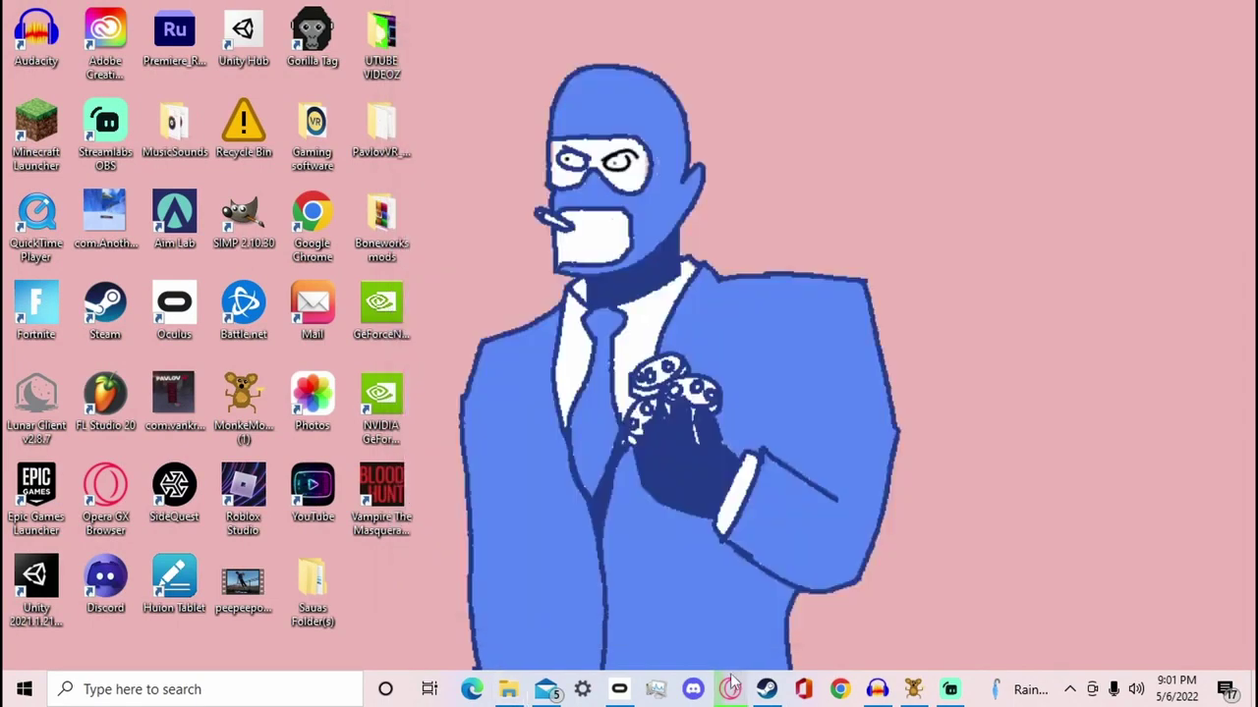
# - Switch to the Opera GX browser and load boneworks.thunderstore.io in place of the Google Drive page
pyautogui.click(730, 689)
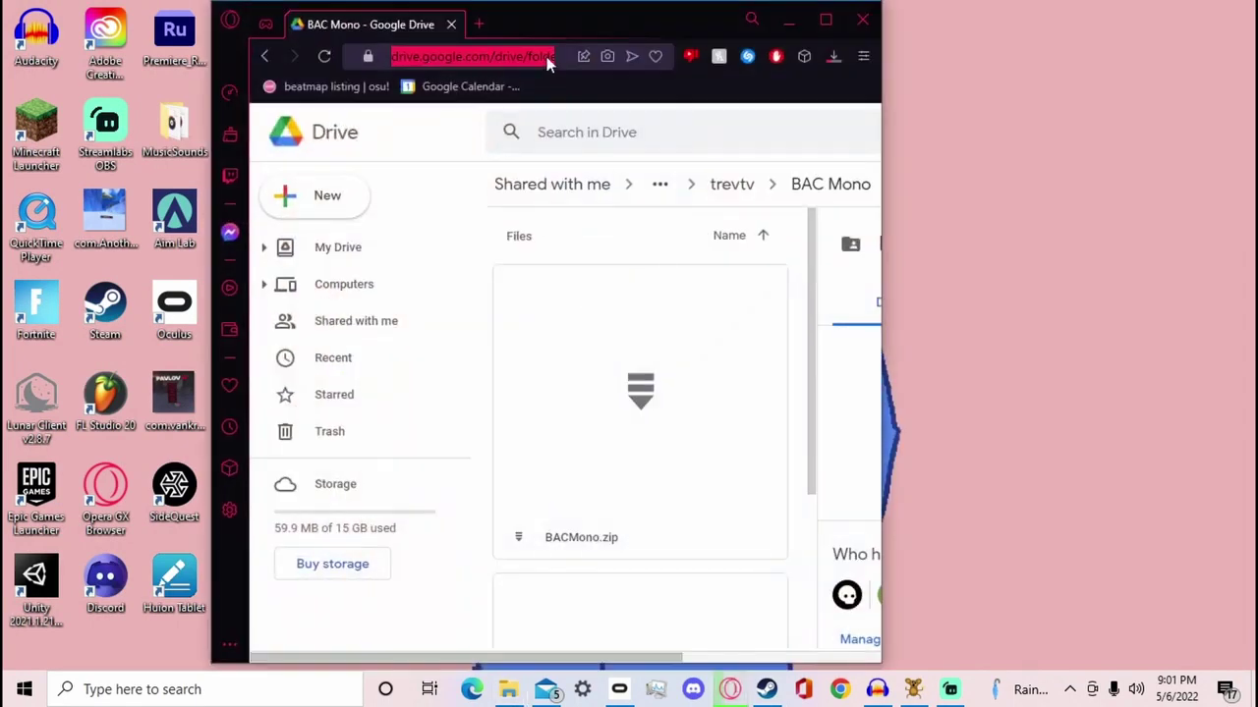
pyautogui.write('b')
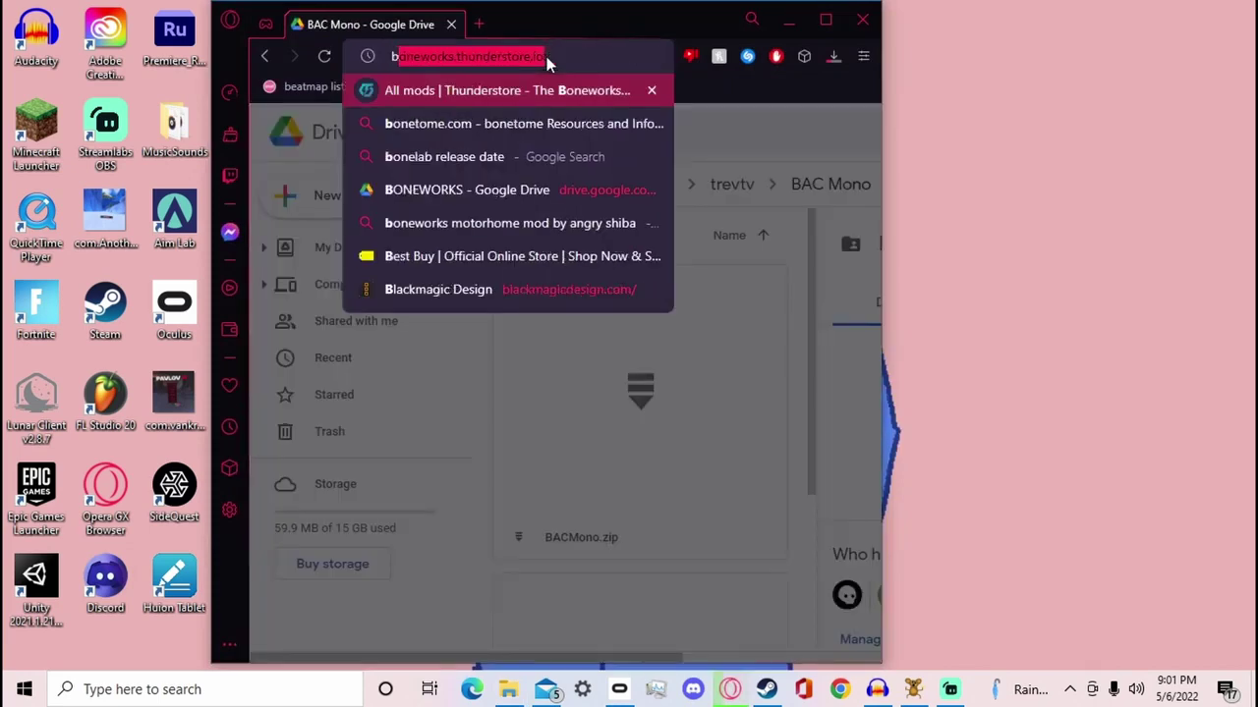
pyautogui.press('Return')
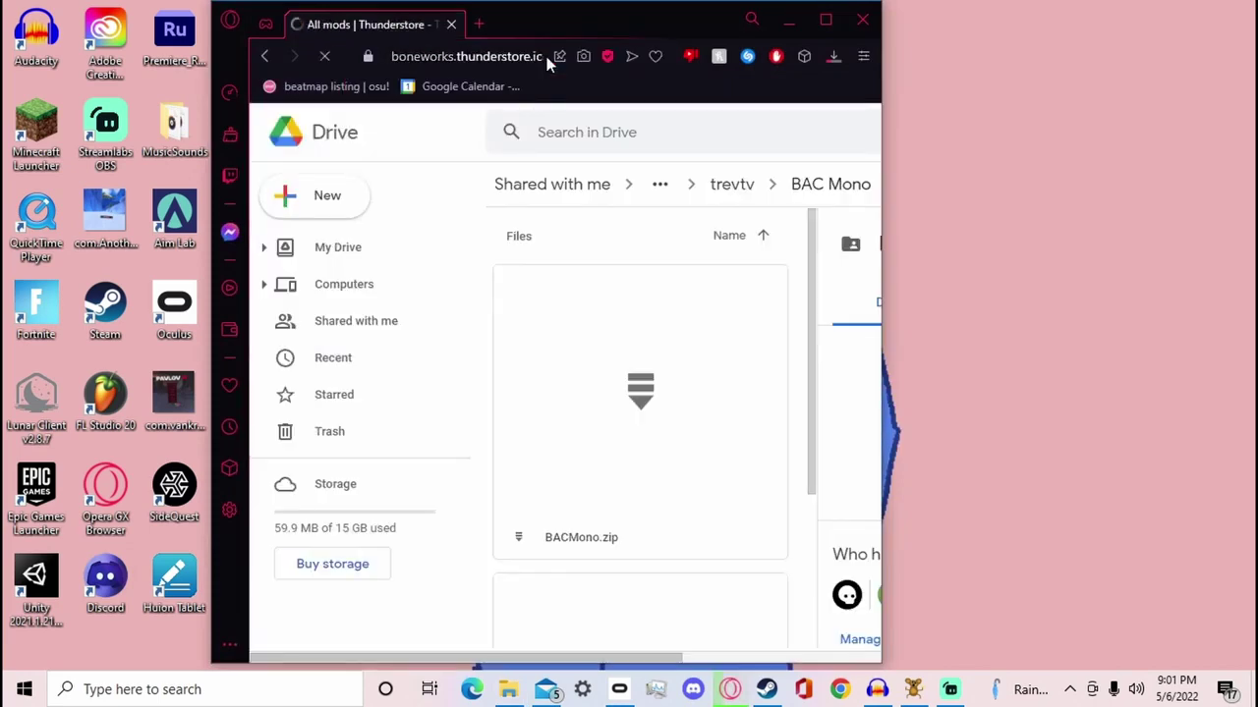
# - Manually download the MelonLoader 0.5.4 zip from its mod page and check its download progress
pyautogui.scroll(-3, 548, 327)
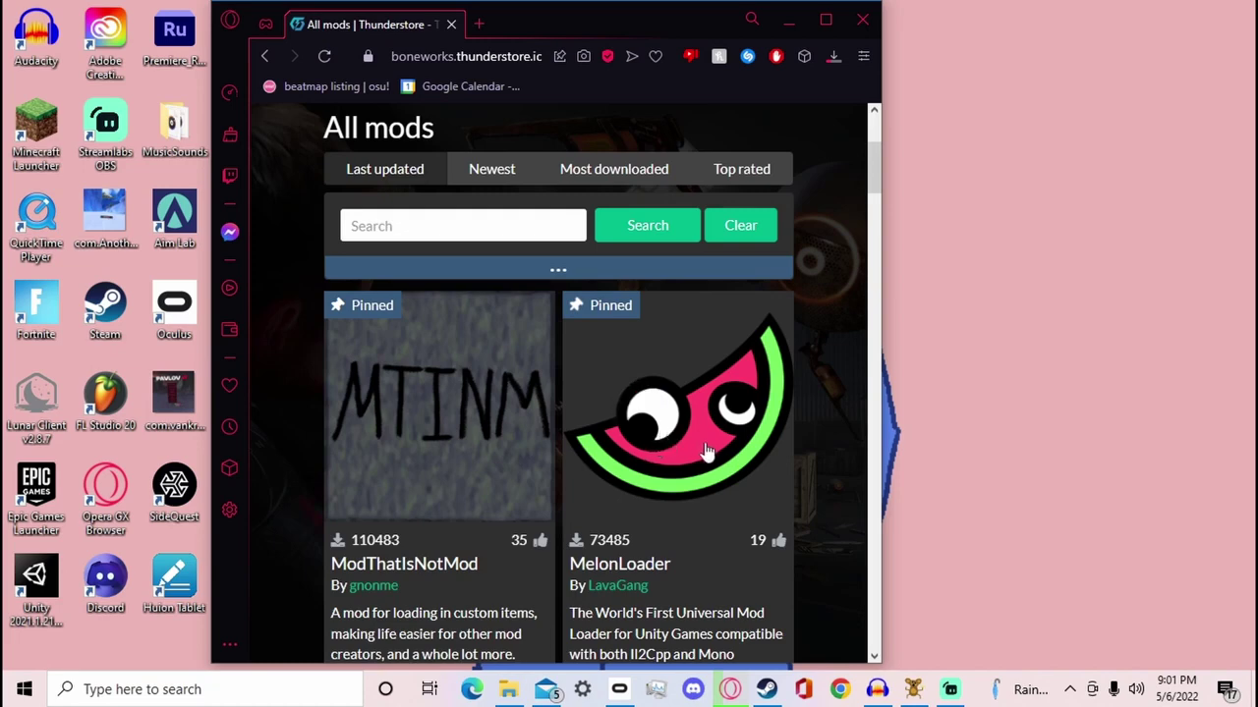
pyautogui.scroll(-5, 658, 427)
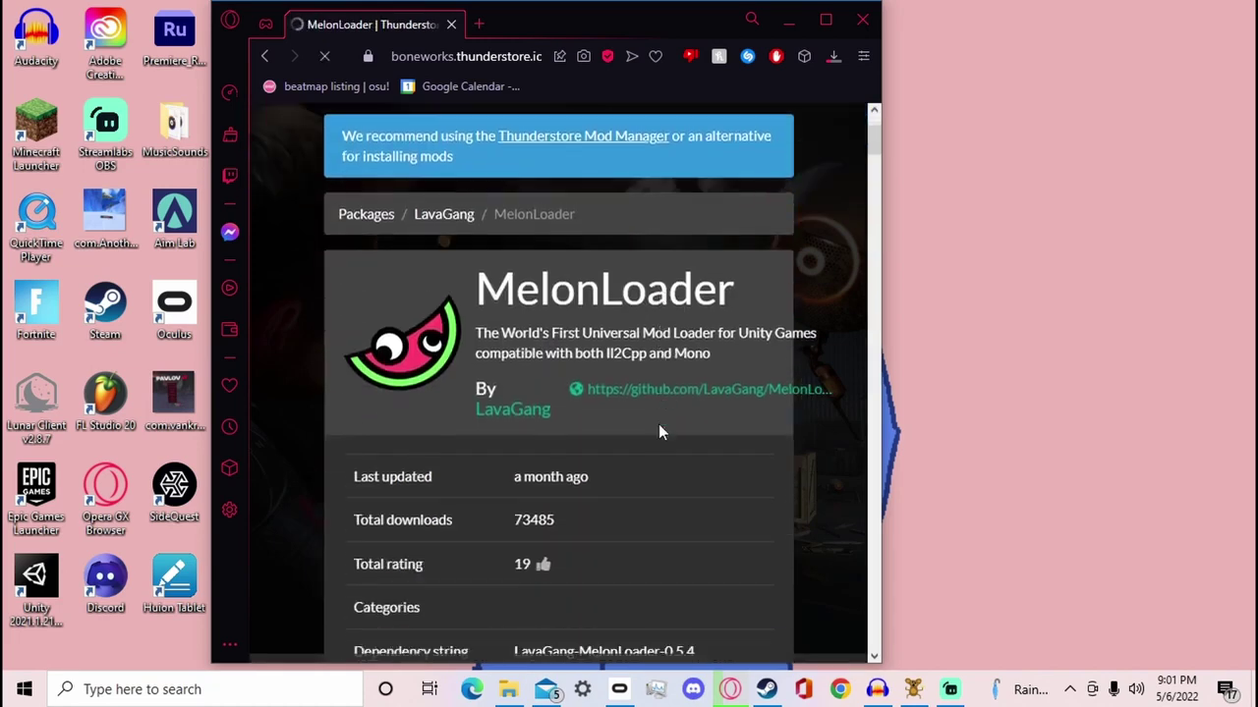
pyautogui.click(675, 481)
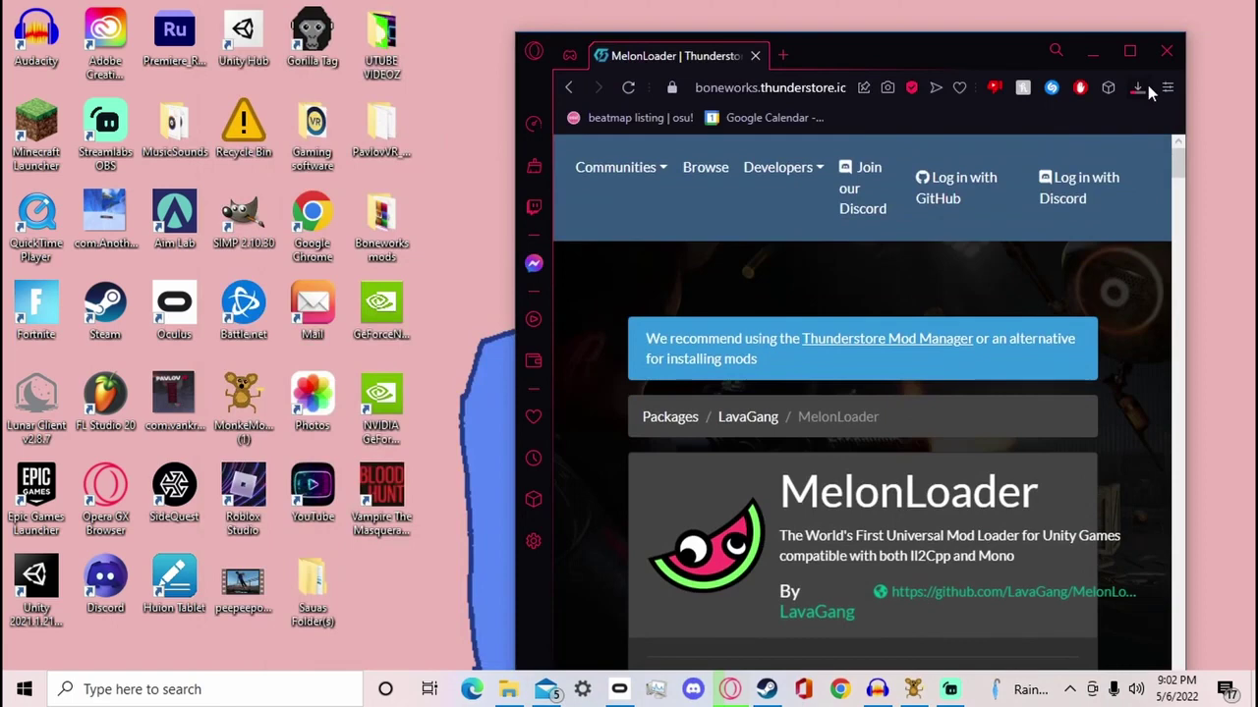
pyautogui.click(1146, 86)
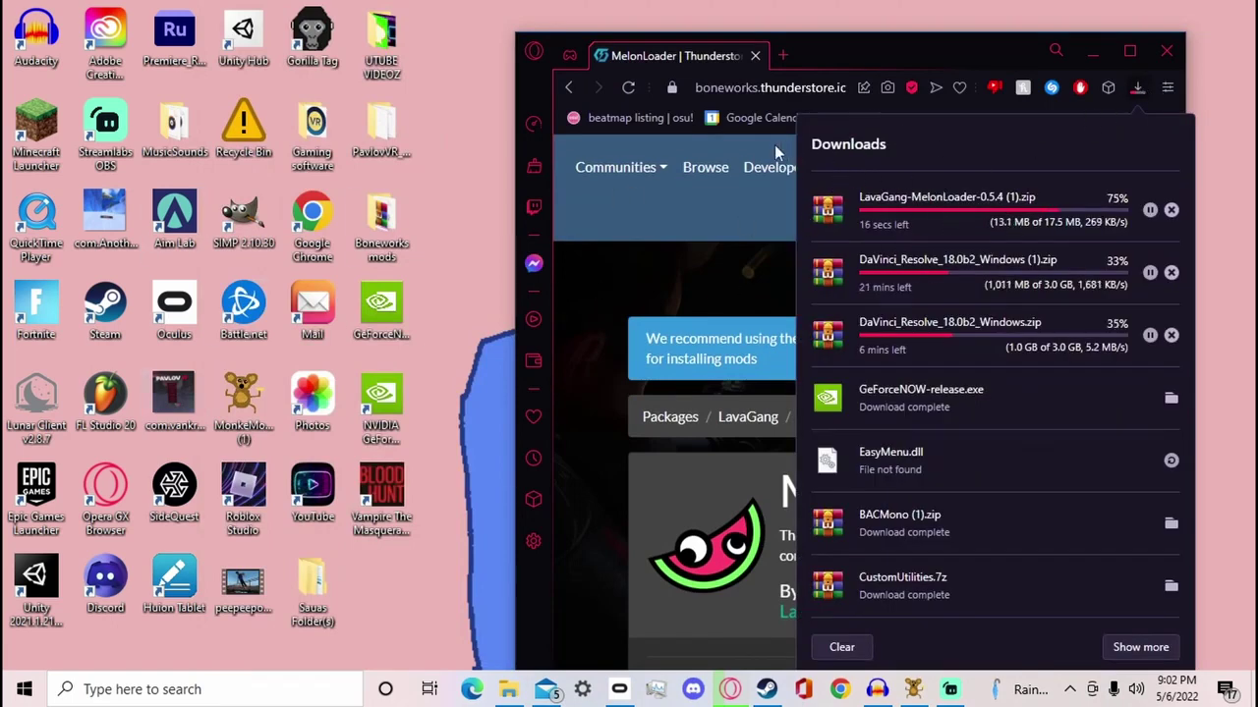
# - Return to the list of all mods, open the ModThatIsNotMod page and manually download its 0.2.9 zip
pyautogui.click(569, 86)
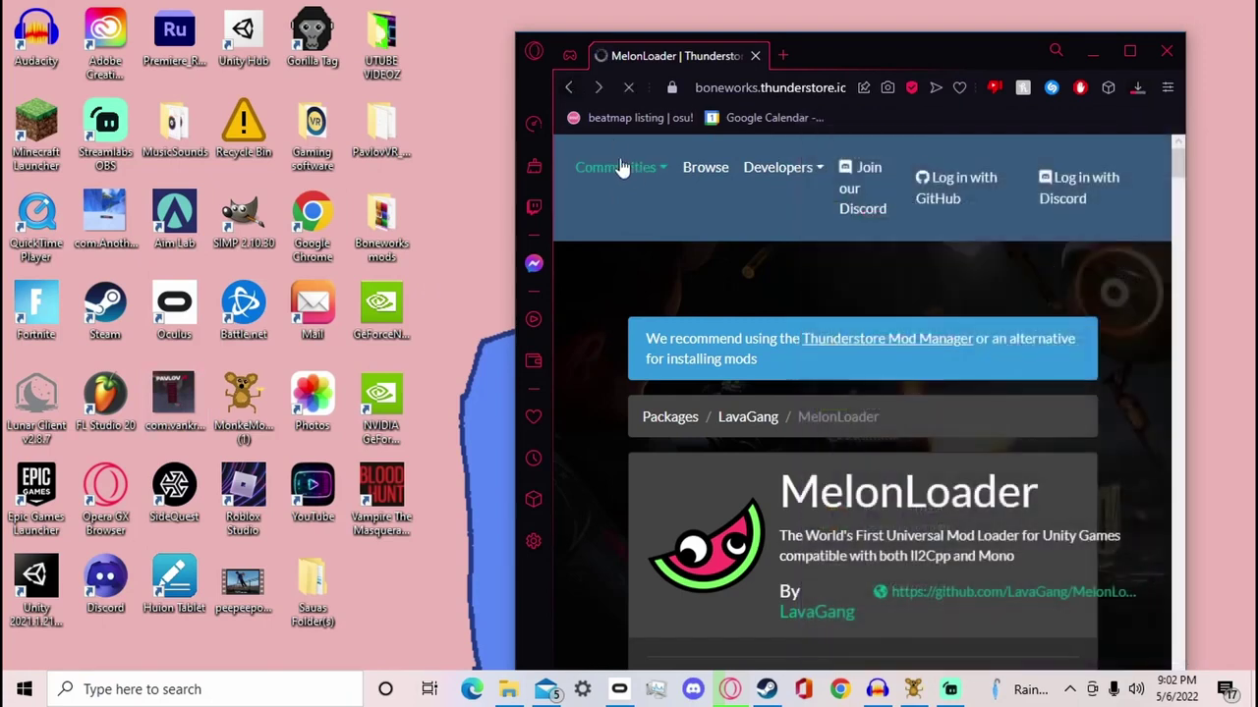
pyautogui.scroll(-3, 929, 429)
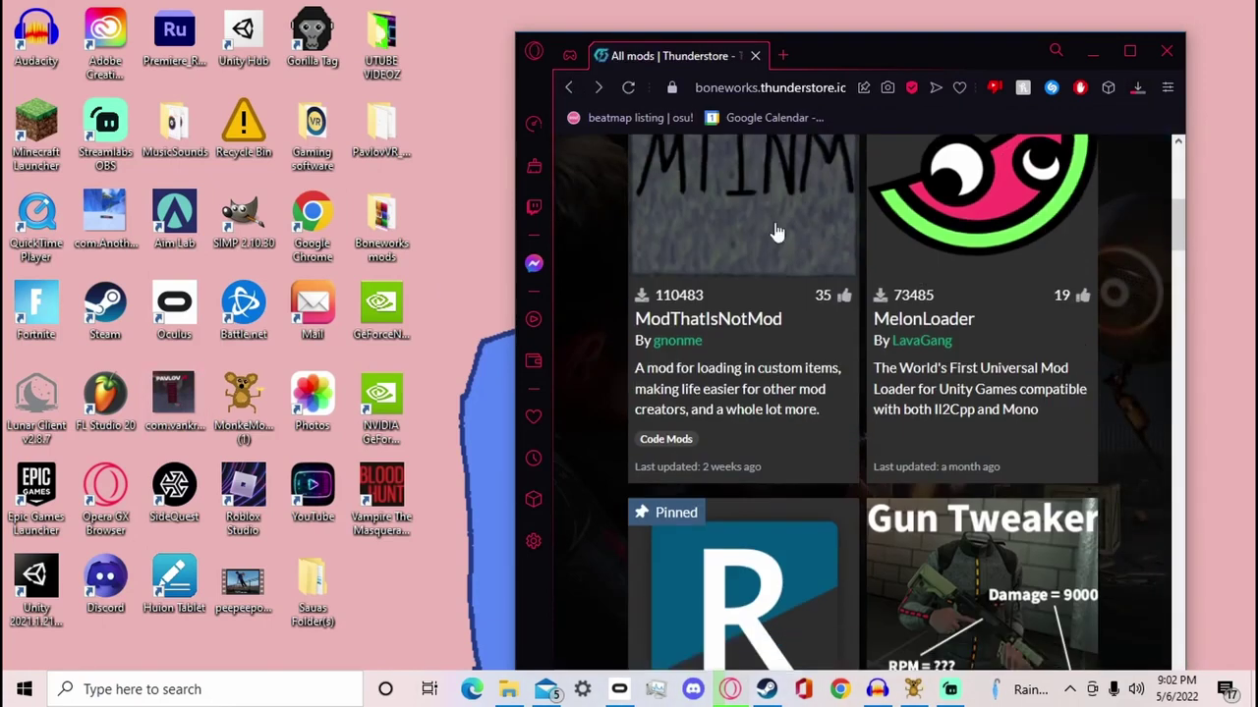
pyautogui.scroll(3, 899, 295)
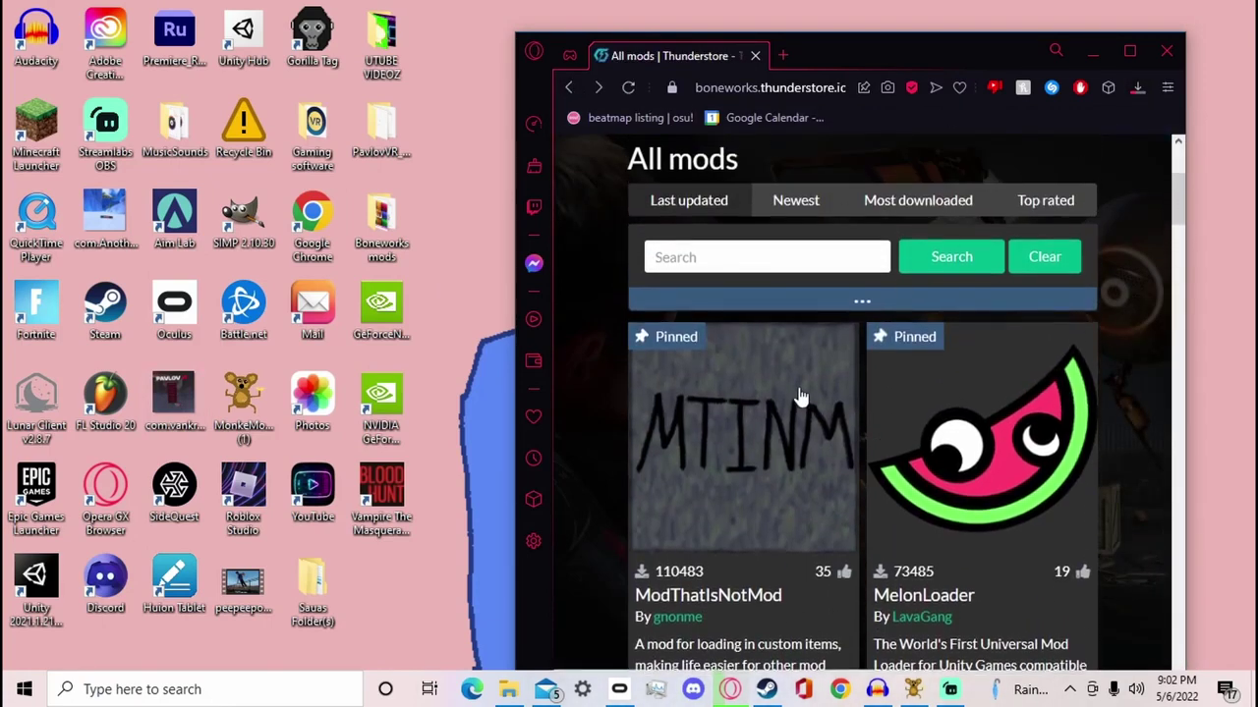
pyautogui.click(715, 450)
pyautogui.scroll(-3, 767, 456)
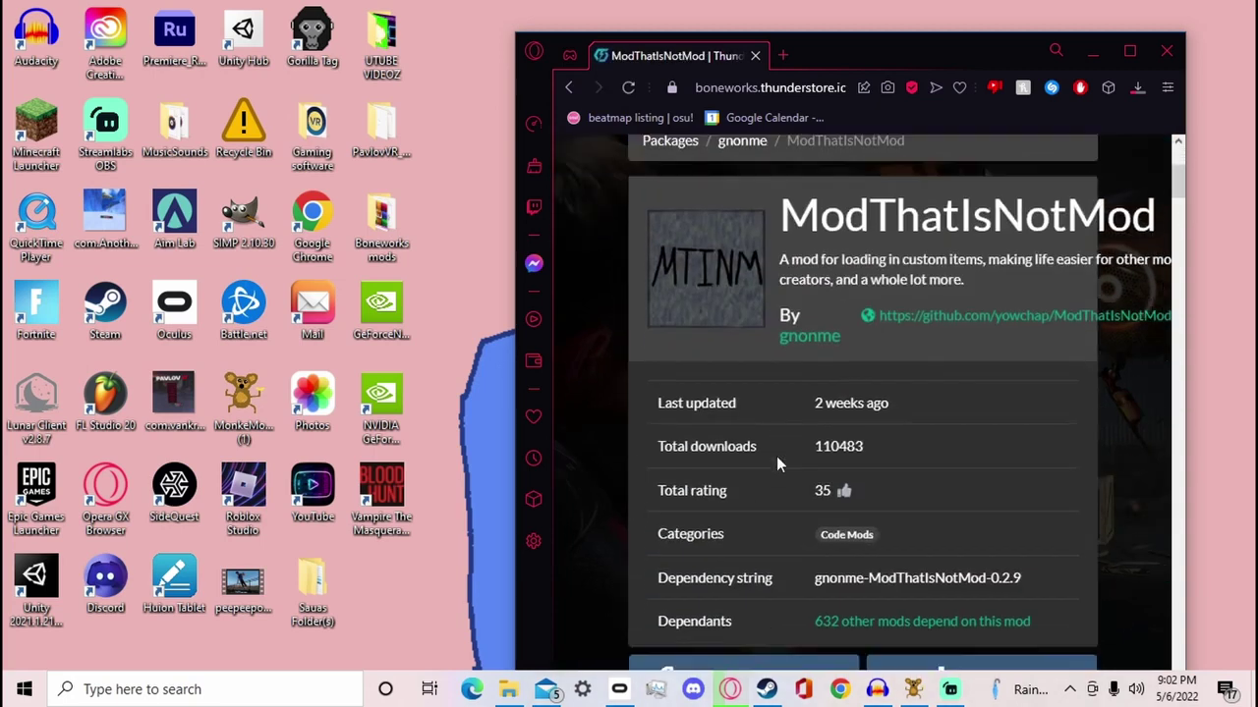
pyautogui.scroll(-2, 781, 454)
pyautogui.click(925, 497)
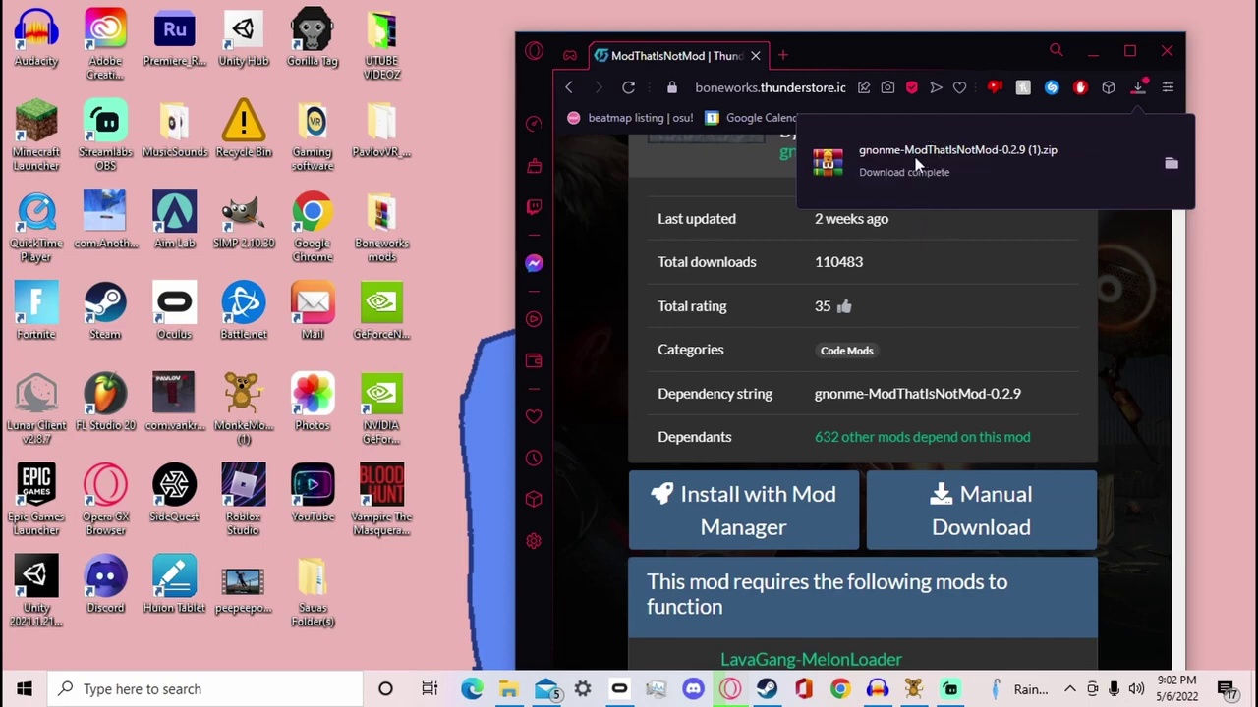
# - Copy the downloaded LavaGang-MelonLoader-0.5.4 (1).zip from the browser's downloads to the desktop
pyautogui.click(1141, 86)
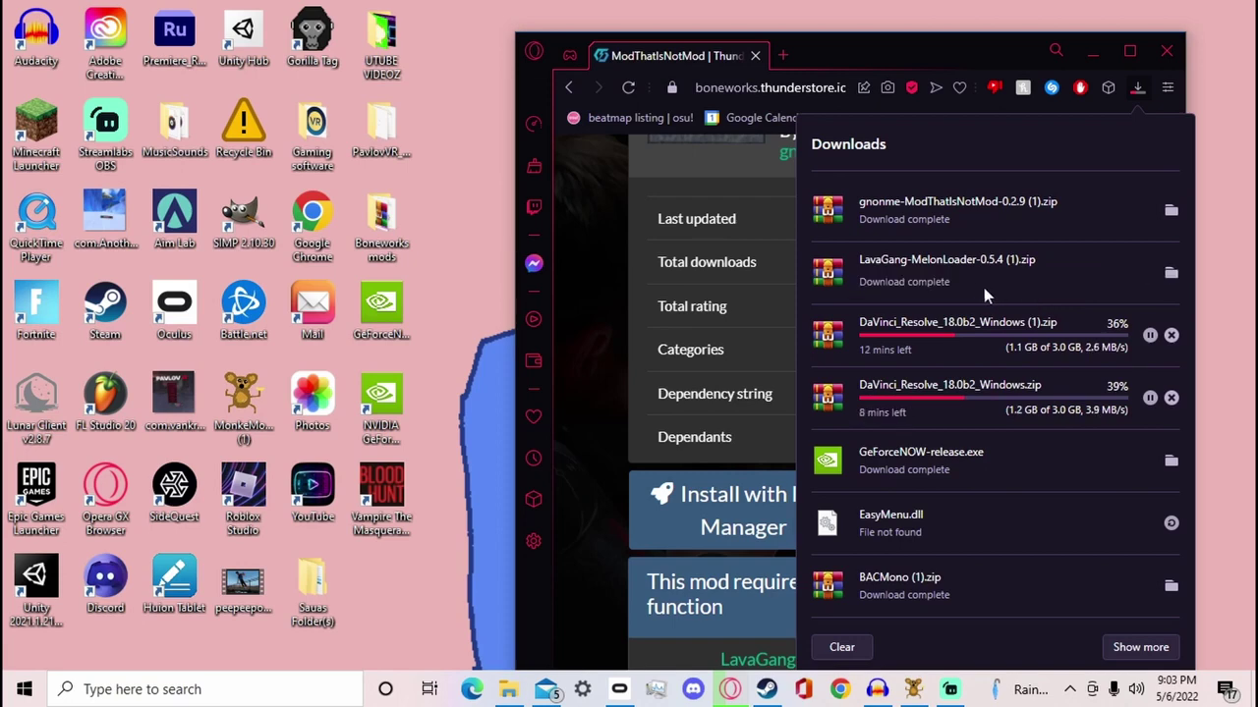
pyautogui.moveTo(984, 288); pyautogui.dragTo(420, 593)
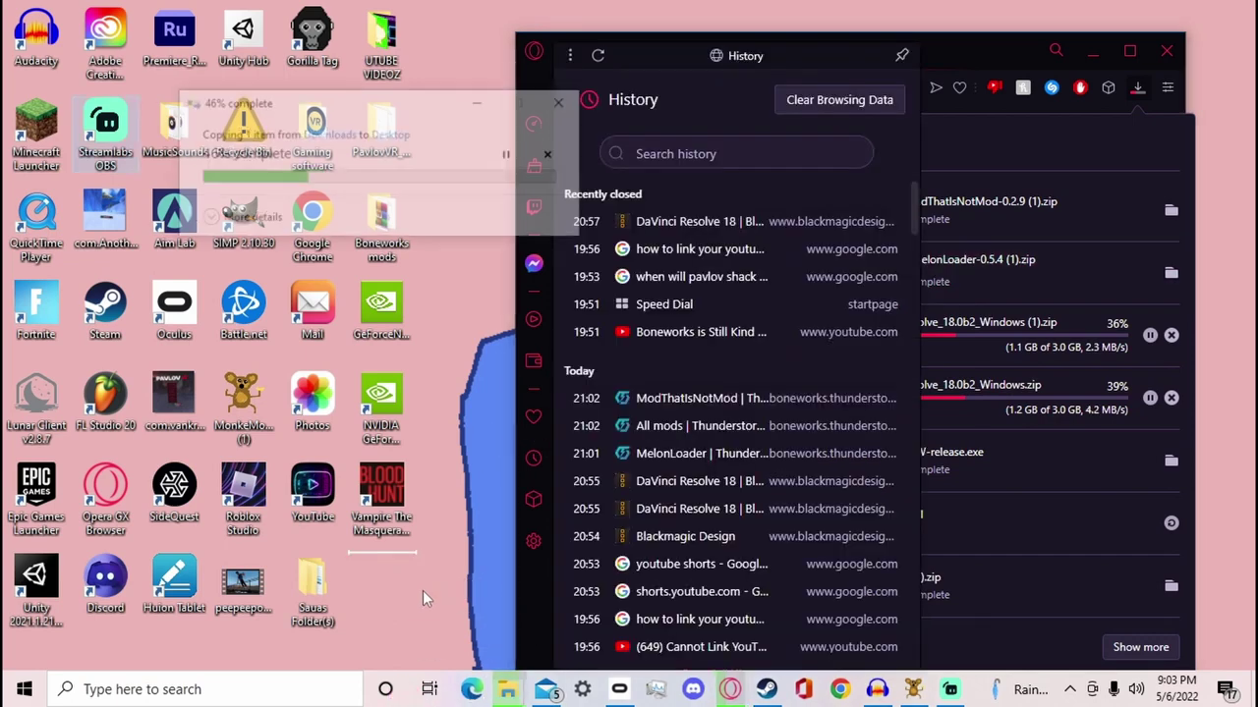
pyautogui.click(1052, 209)
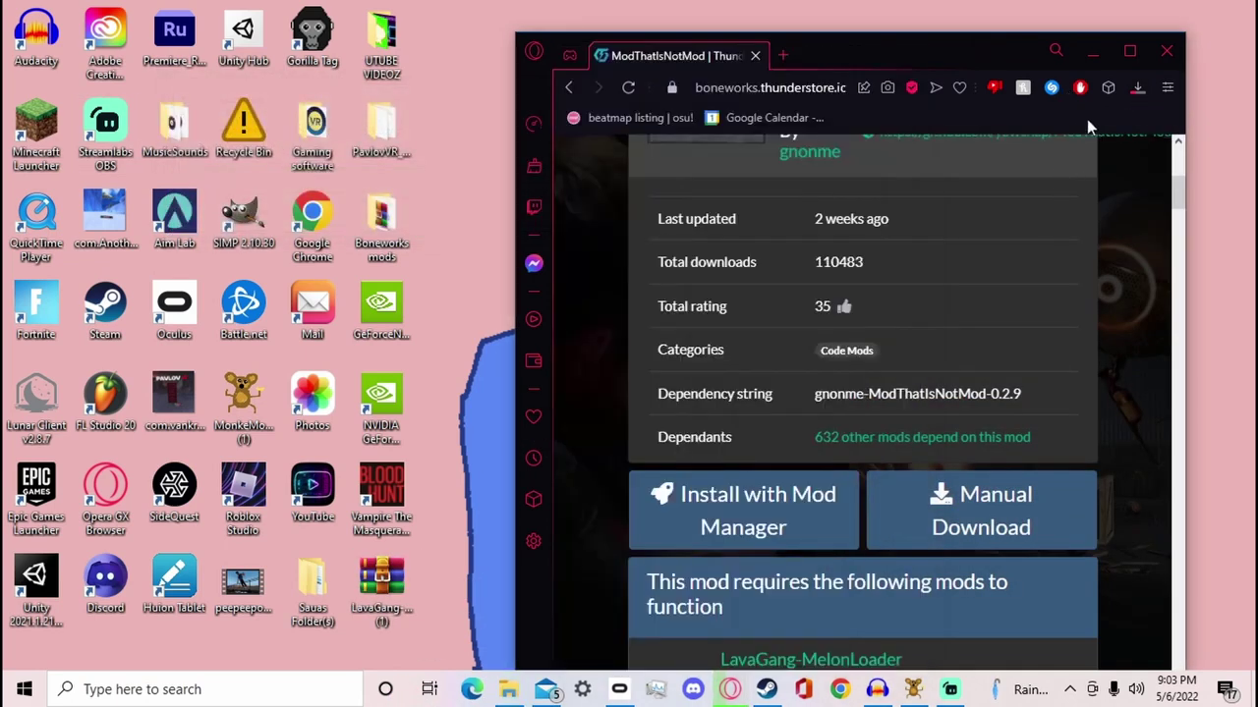
# - Copy the downloaded ModThatIsNotMod-0.2.9 zip to the desktop and minimize the browser
pyautogui.click(1136, 84)
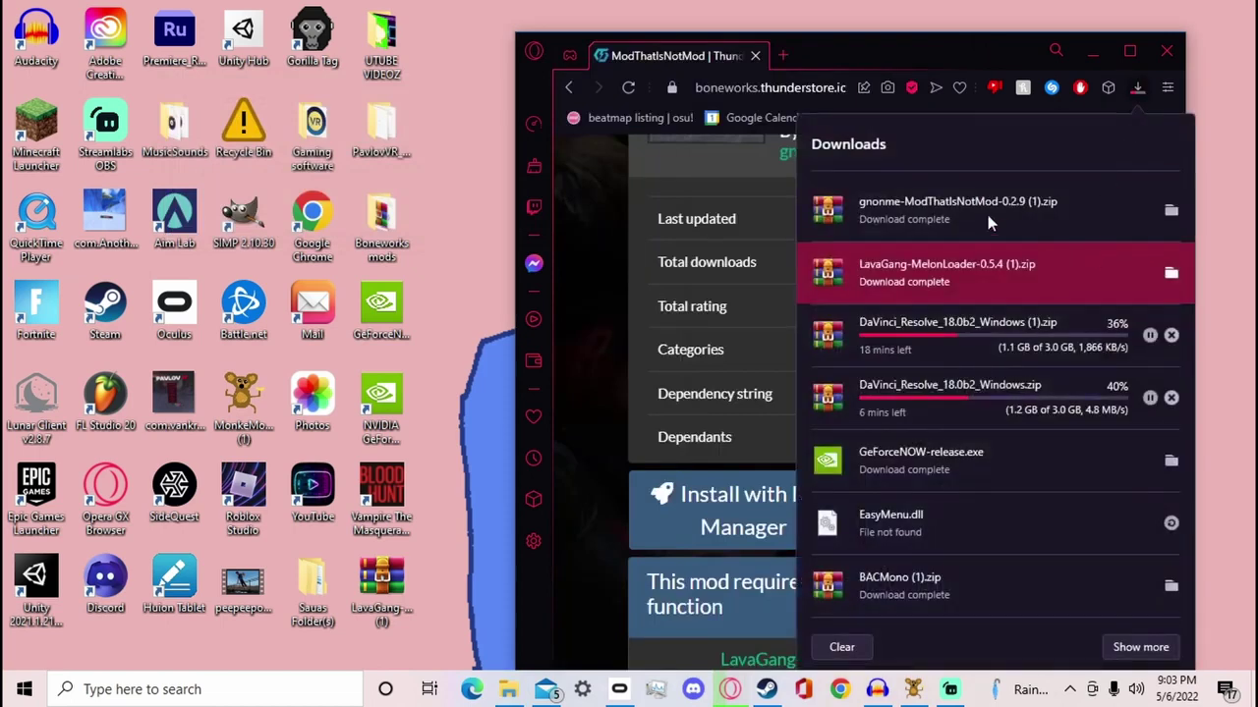
pyautogui.moveTo(985, 210); pyautogui.dragTo(478, 591)
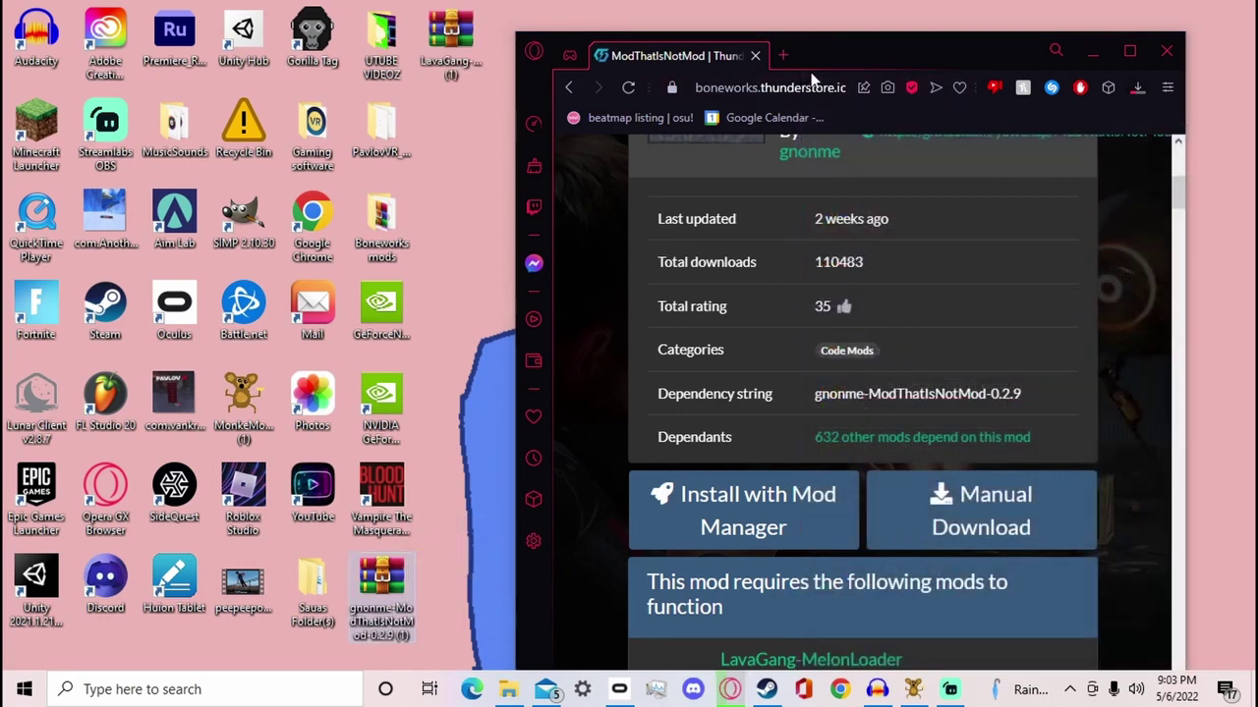
pyautogui.click(1079, 53)
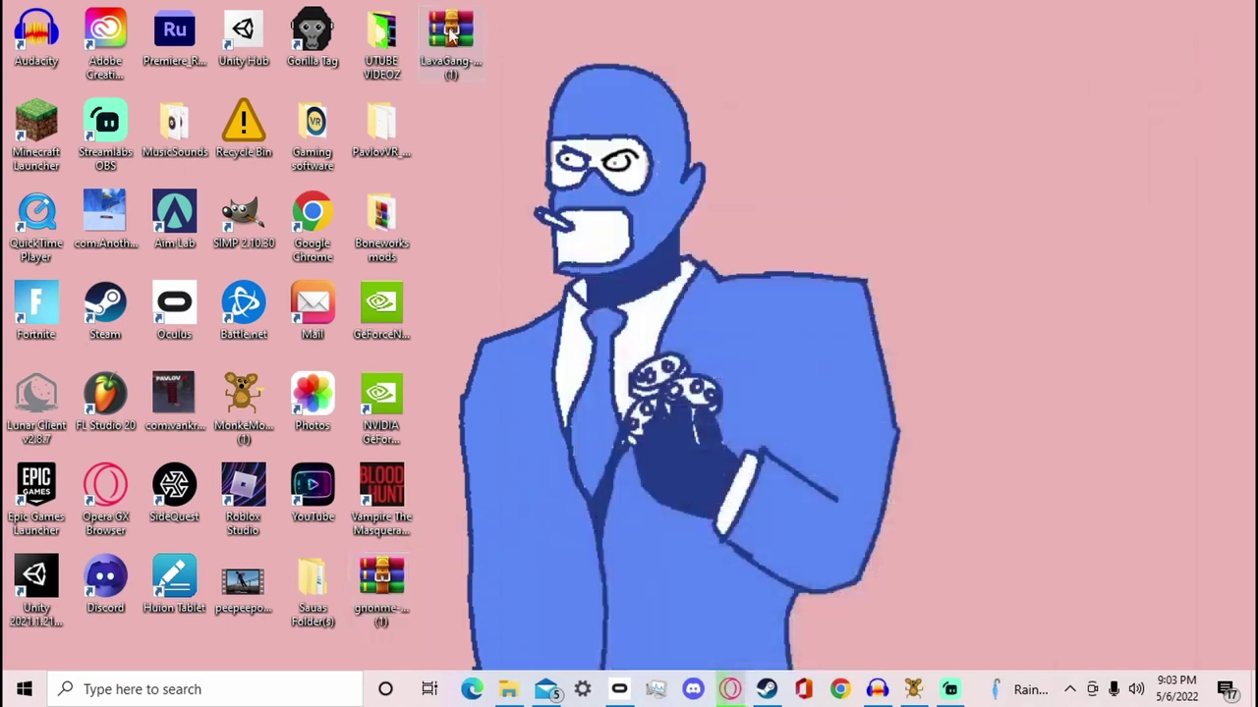
pyautogui.click(453, 35)
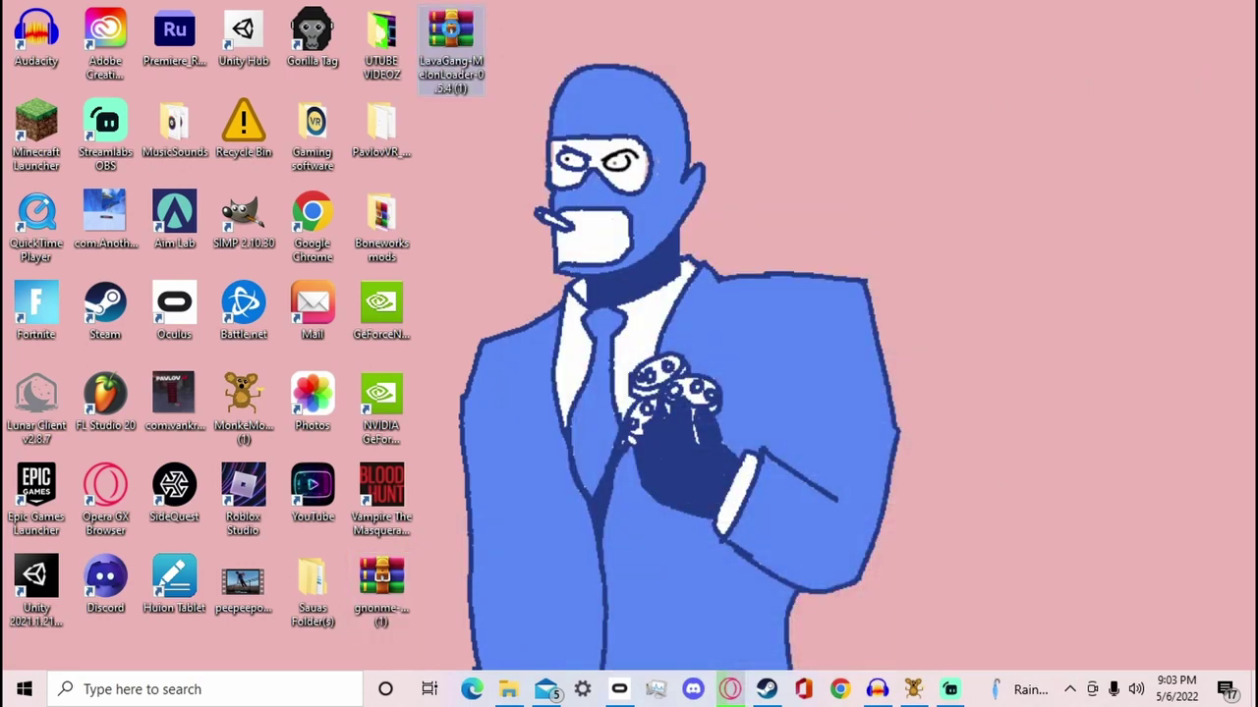
pyautogui.rightClick(453, 34)
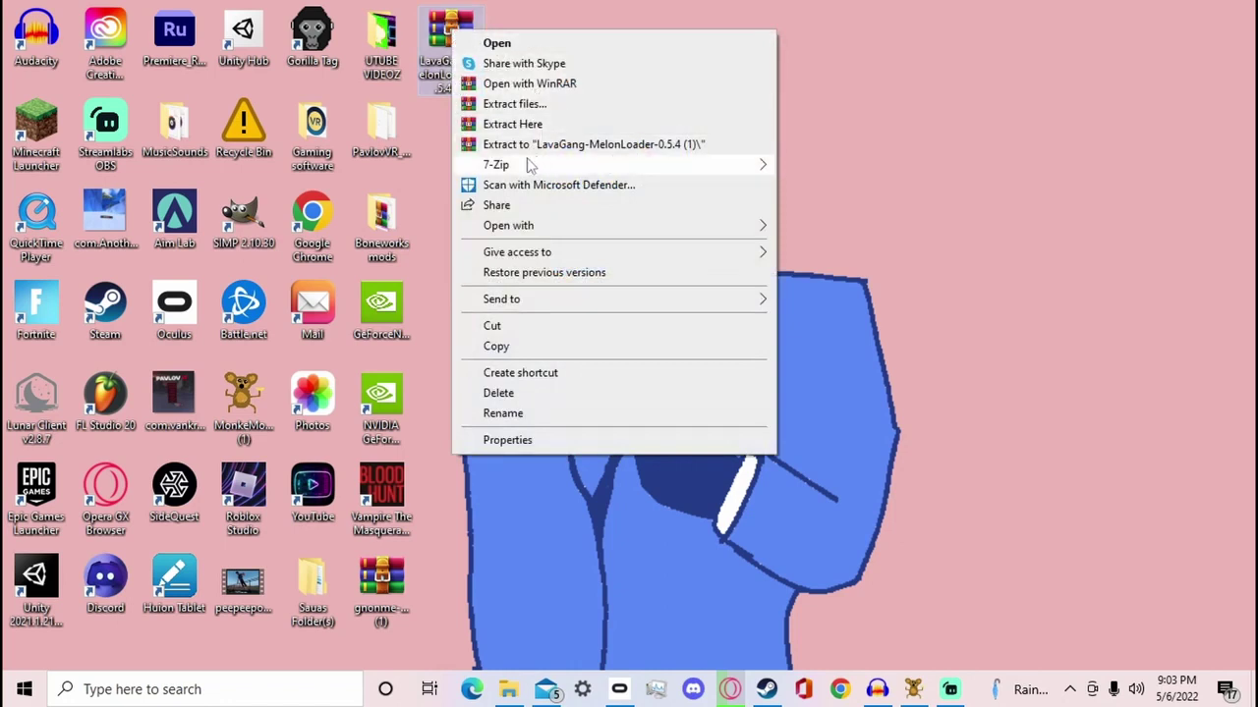
pyautogui.click(570, 125)
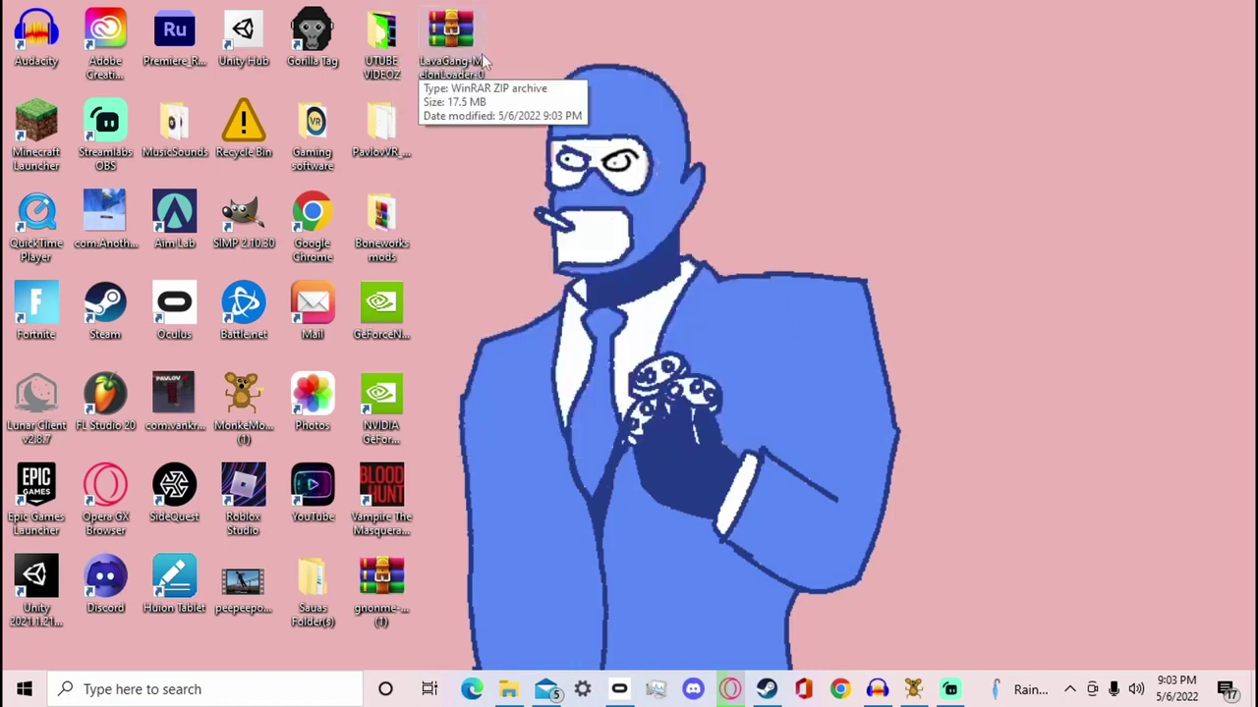
pyautogui.click(426, 75)
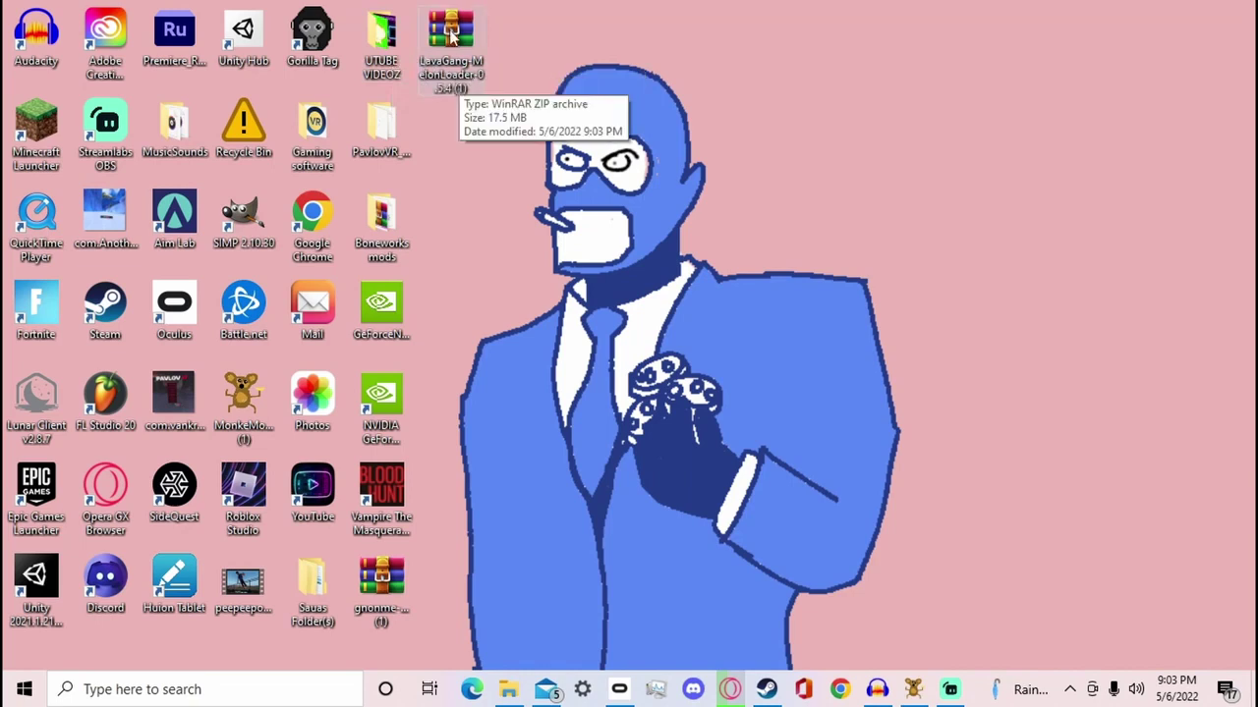
# - Extract the MelonLoader zip on the desktop into its own folder, LavaGang-MelonLoader-0.5.4 (1)
pyautogui.rightClick(452, 34)
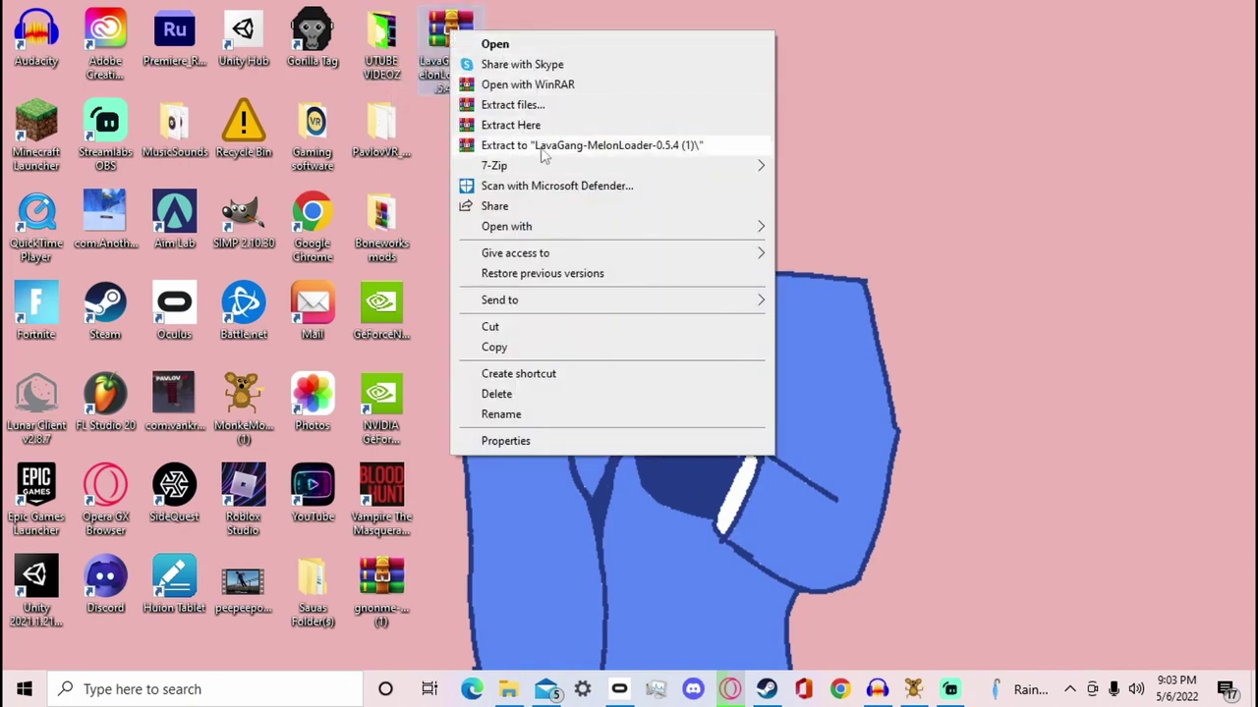
pyautogui.click(638, 148)
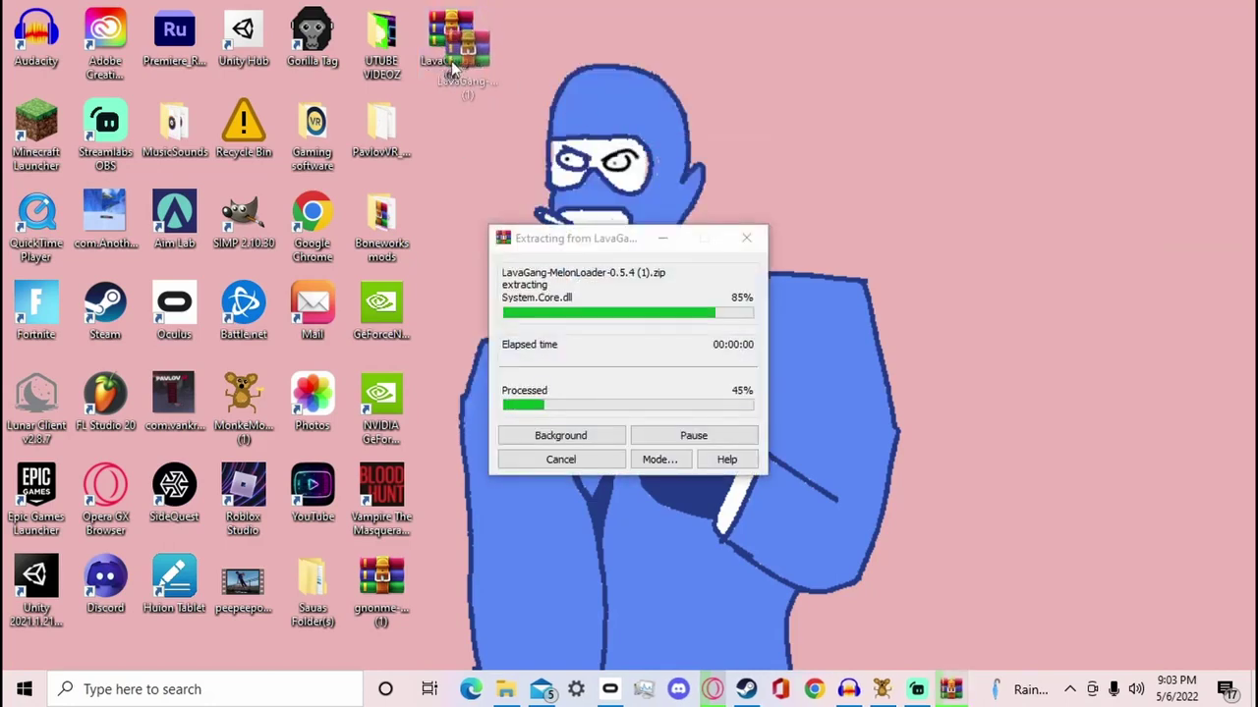
# - Discard the MelonLoader zip from the desktop and view the extracted LavaGang-MelonLoader-0.5.4 (1) folder beside the BONEWORKS game folder
pyautogui.moveTo(451, 61); pyautogui.dragTo(244, 228)
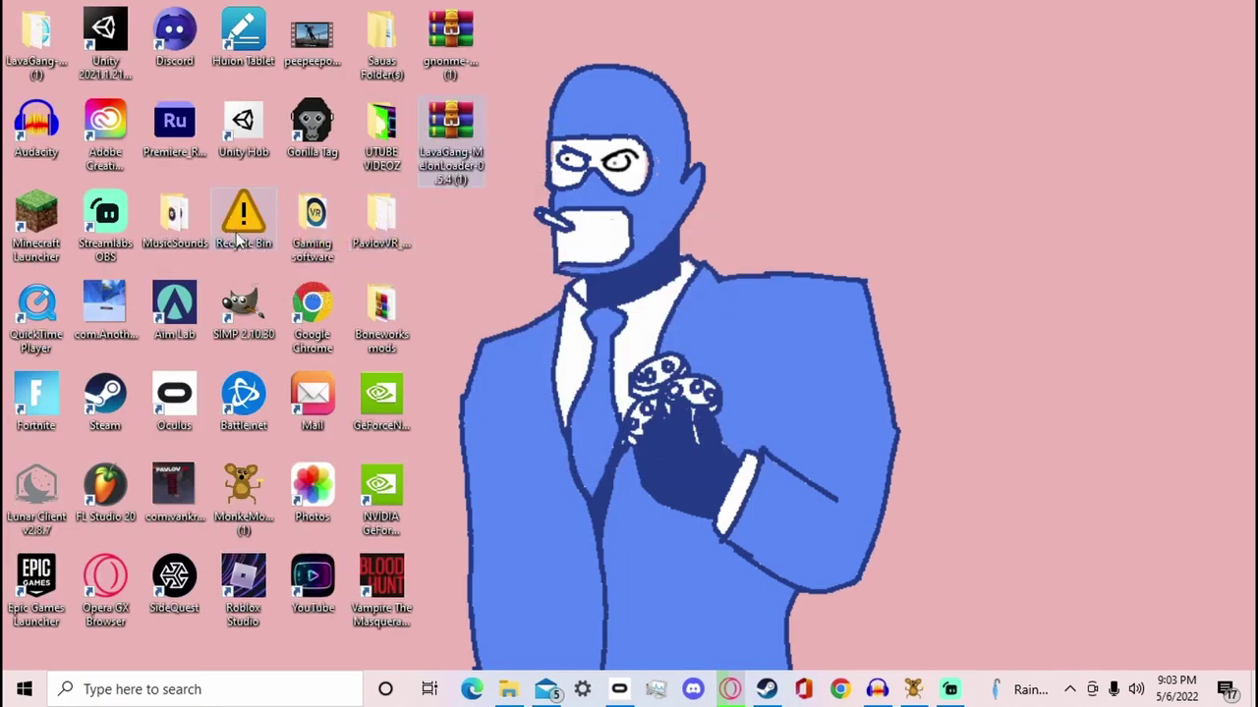
pyautogui.doubleClick(29, 49)
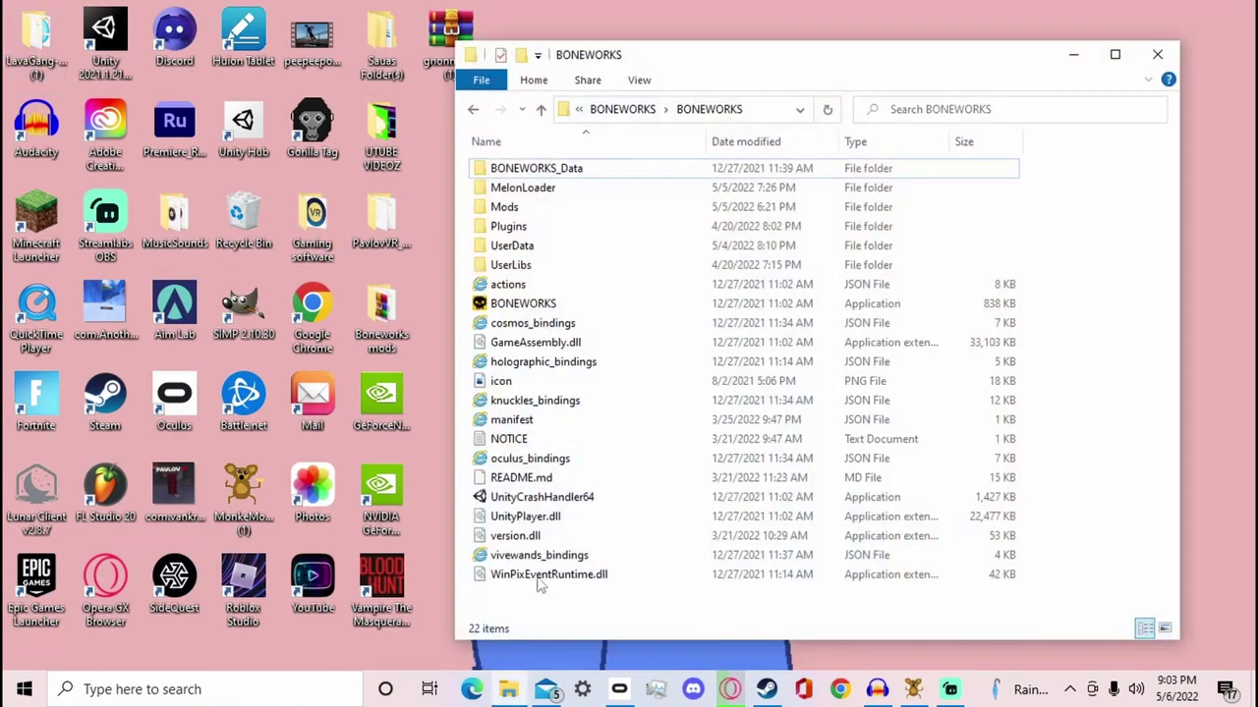
pyautogui.moveTo(730, 71); pyautogui.dragTo(898, 65)
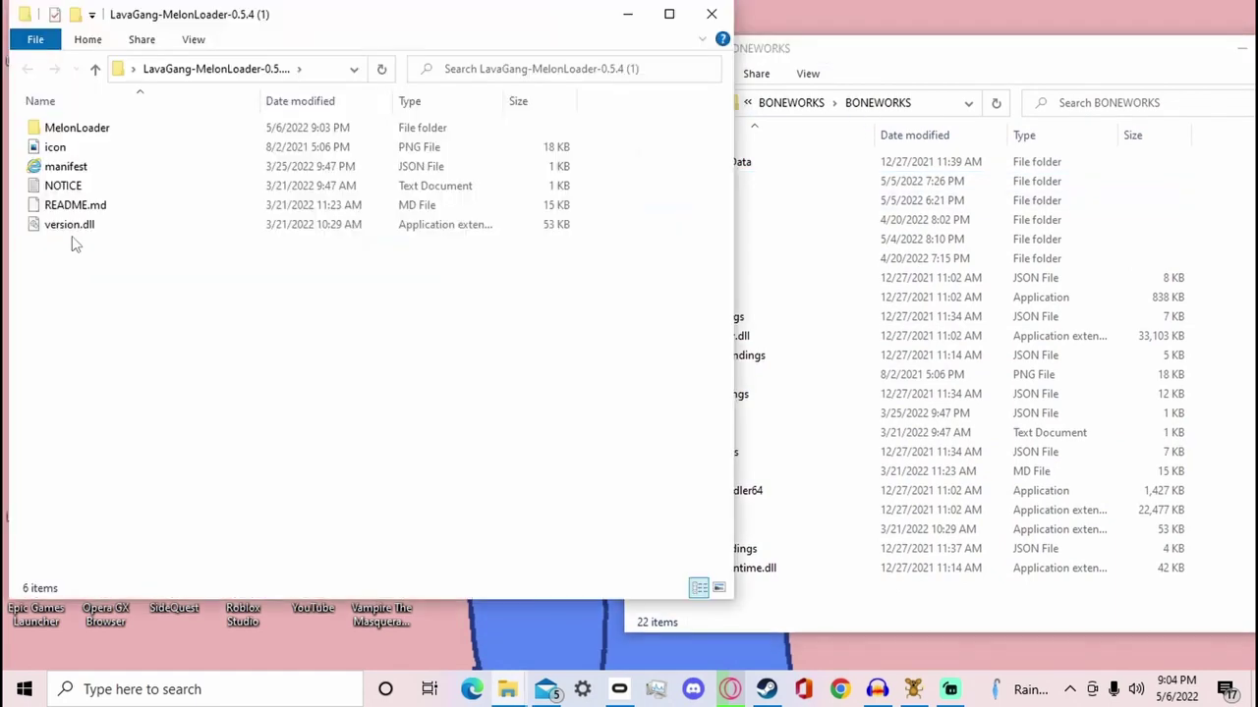
pyautogui.click(716, 14)
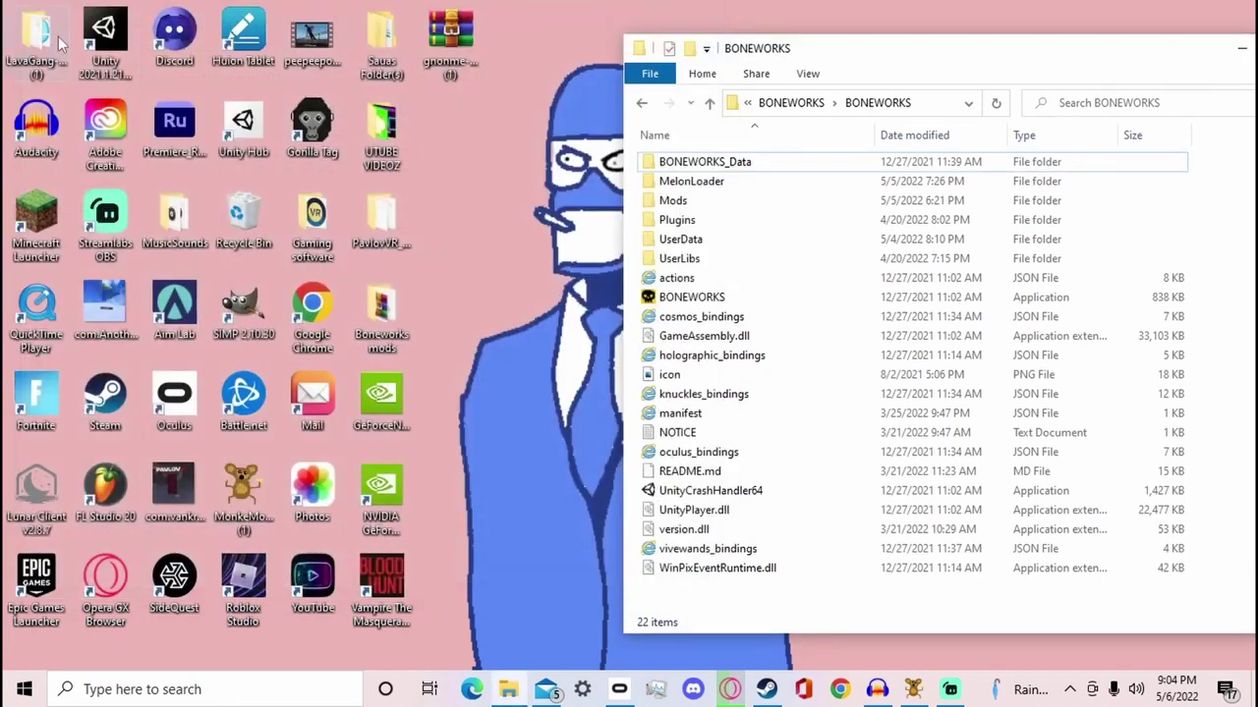
# - Move the extracted LavaGang-MelonLoader-0.5.4 (1) folder to the Recycle Bin and permanently empty the bin
pyautogui.moveTo(61, 46); pyautogui.dragTo(239, 224)
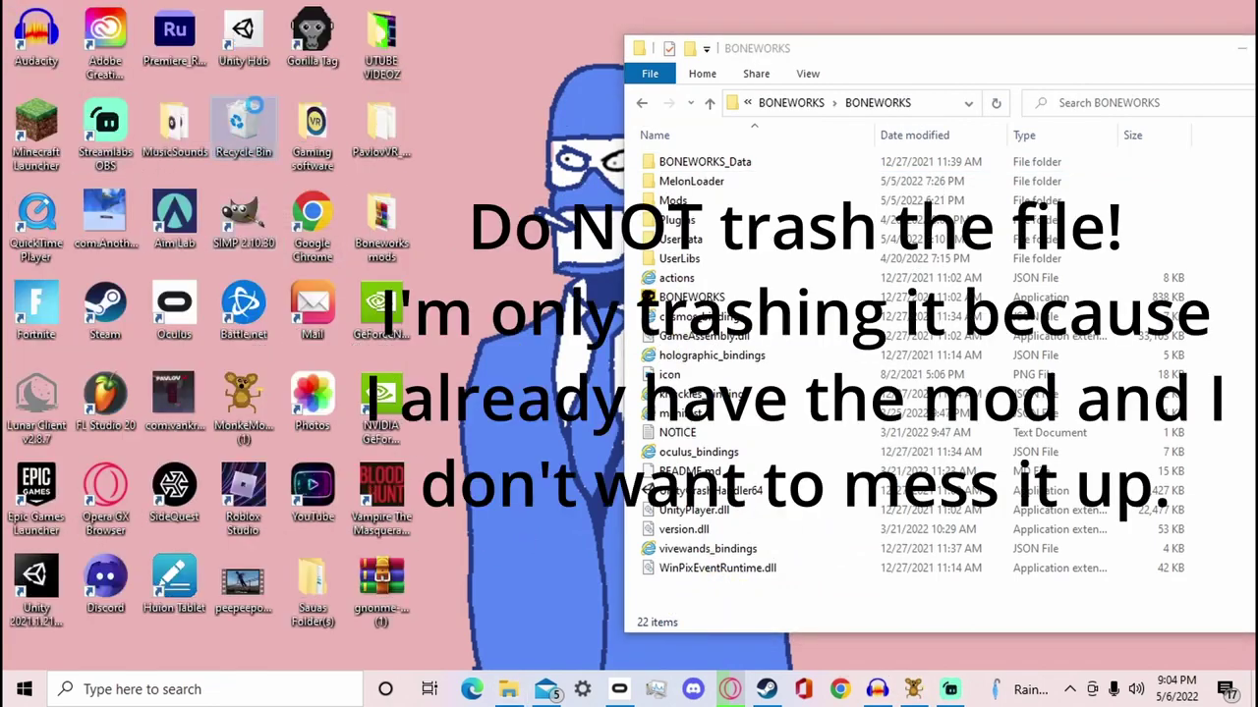
pyautogui.rightClick(257, 110)
pyautogui.click(321, 141)
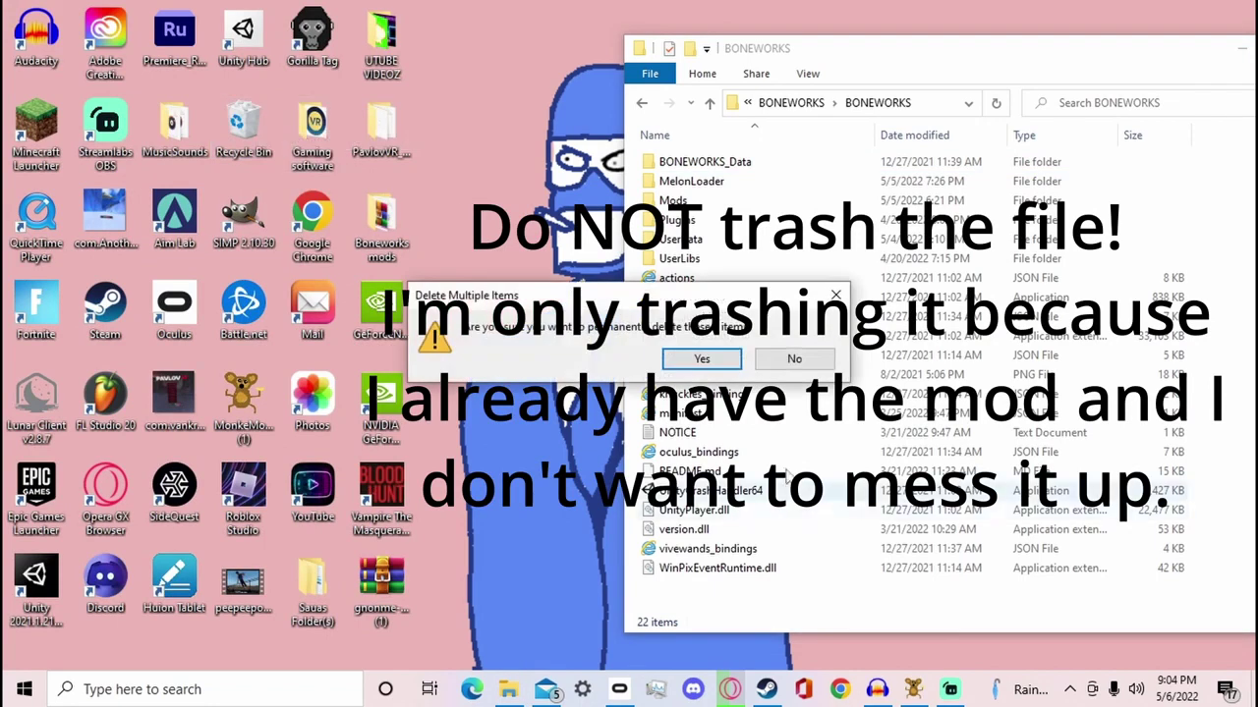
pyautogui.press('Return')
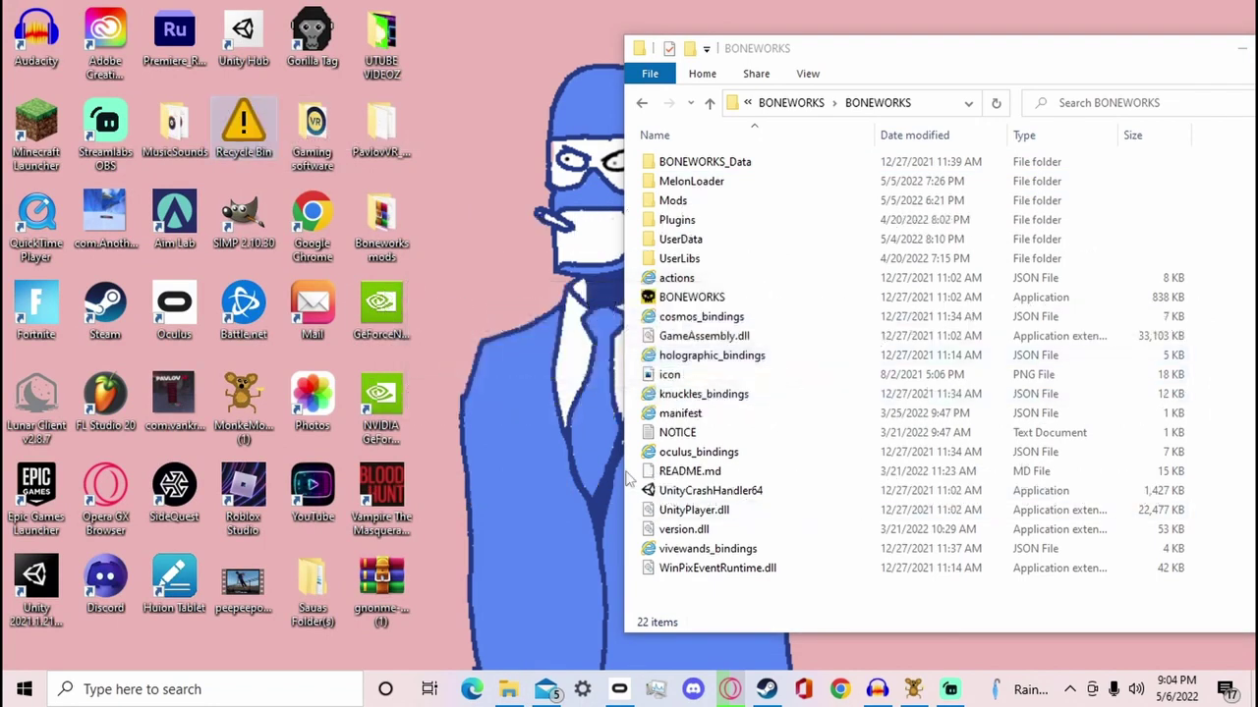
# - Reposition the BONEWORKS folder window and minimize it to clear the desktop
pyautogui.click(884, 75)
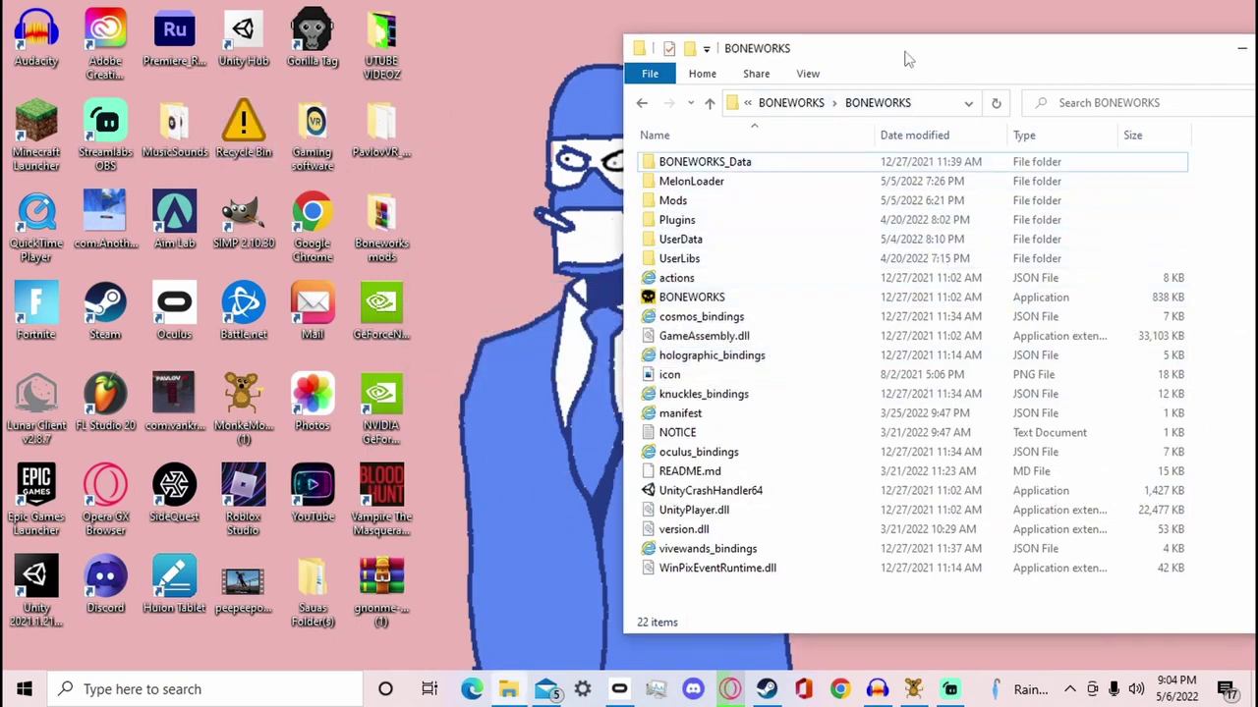
pyautogui.moveTo(907, 58); pyautogui.dragTo(878, 86)
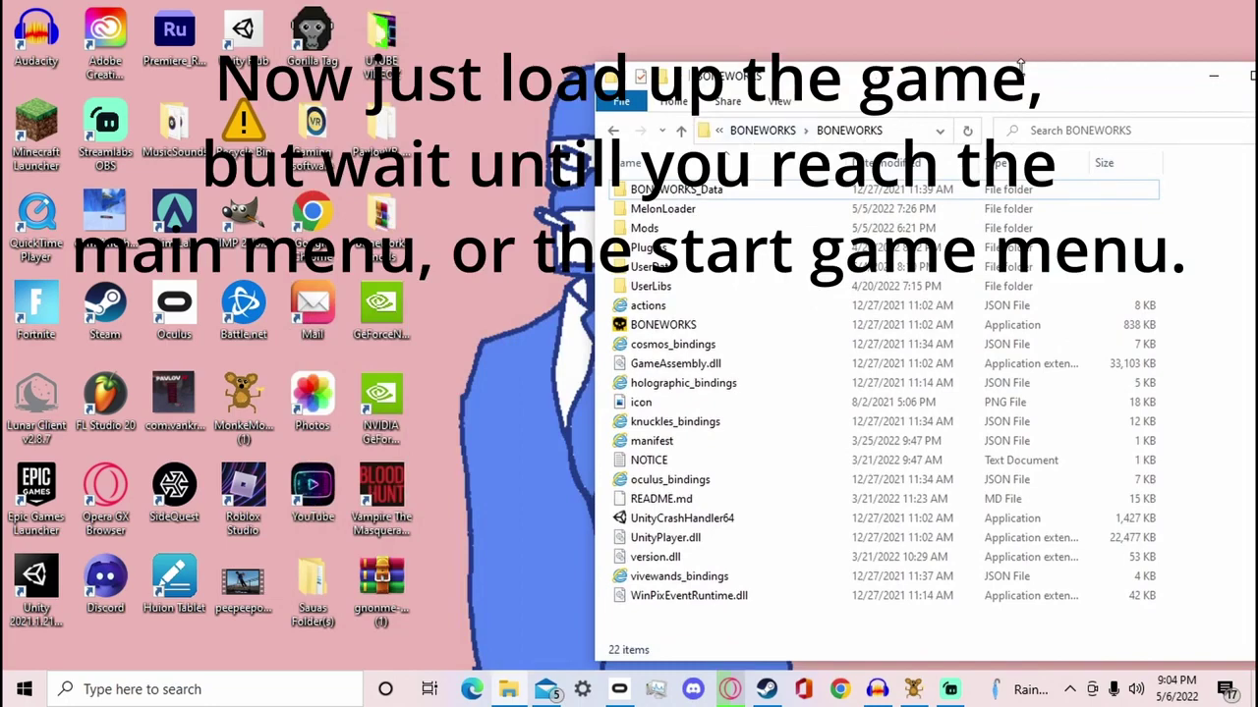
pyautogui.moveTo(1019, 65); pyautogui.dragTo(1018, 54)
pyautogui.moveTo(860, 69); pyautogui.dragTo(587, 208)
pyautogui.click(935, 202)
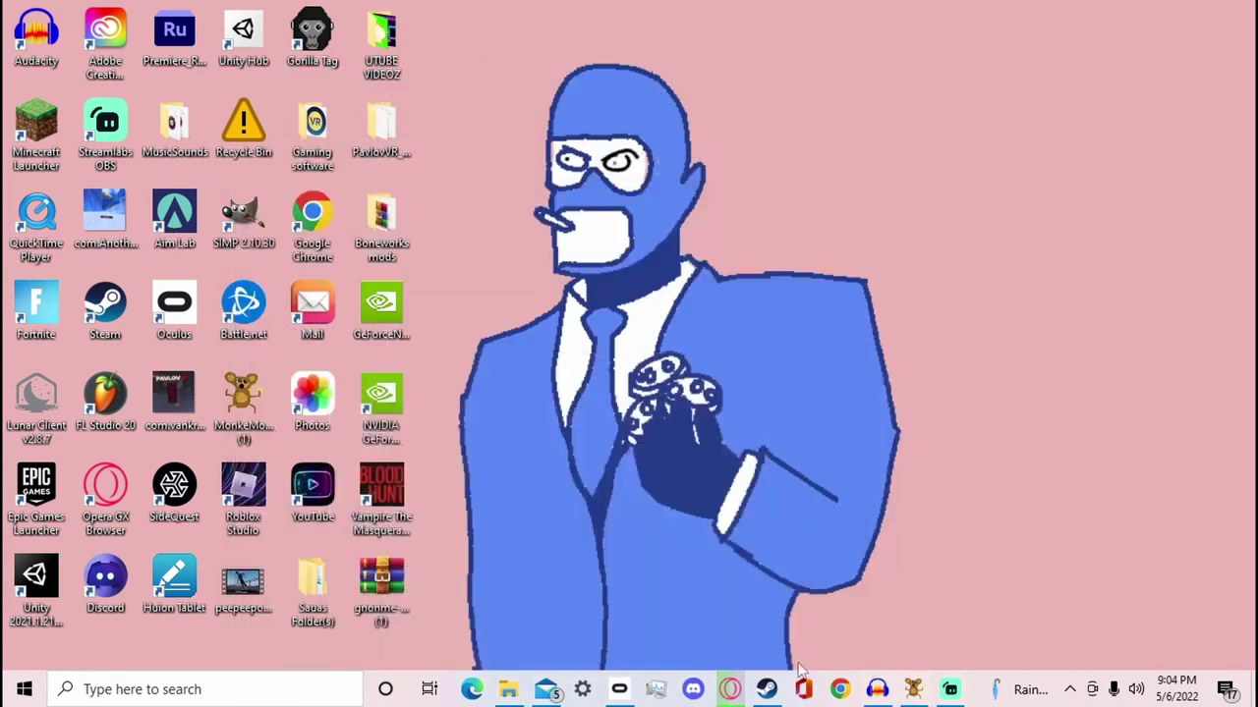
# - Switch to Steam, launch BONEWORKS from the library and bring the game's window forward while MelonLoader loads
pyautogui.click(767, 689)
pyautogui.click(124, 245)
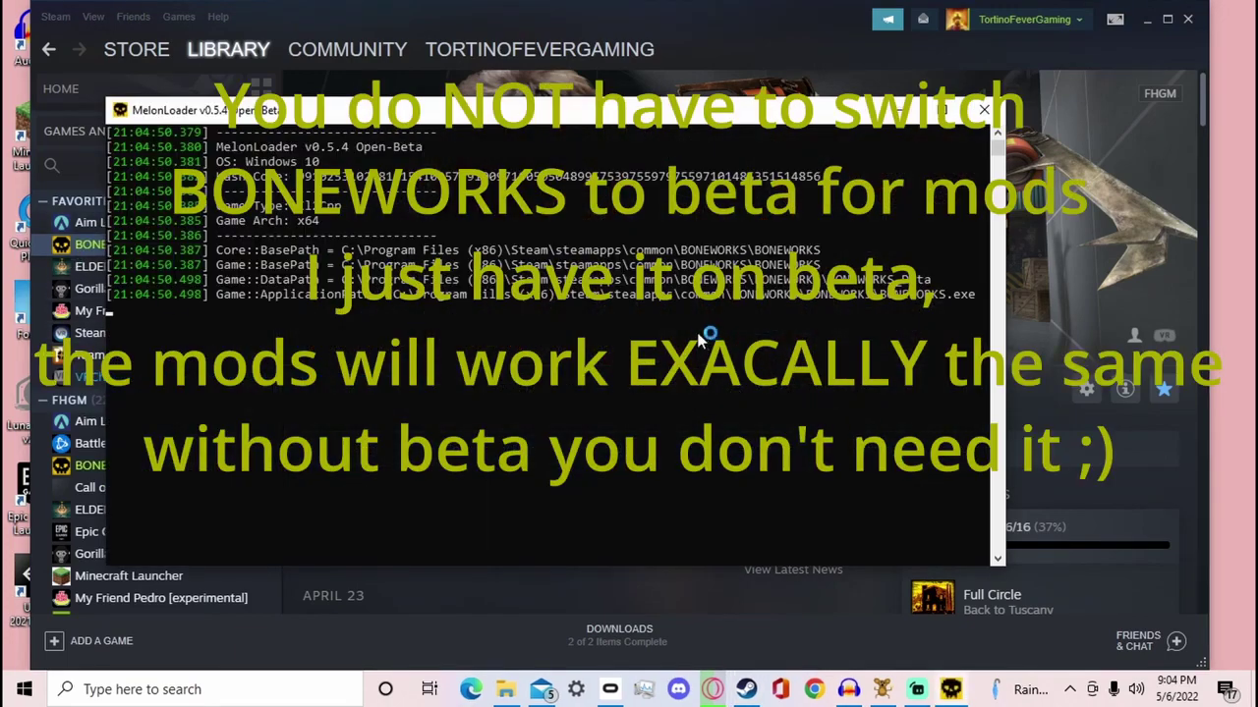
pyautogui.moveTo(320, 112); pyautogui.dragTo(390, 117)
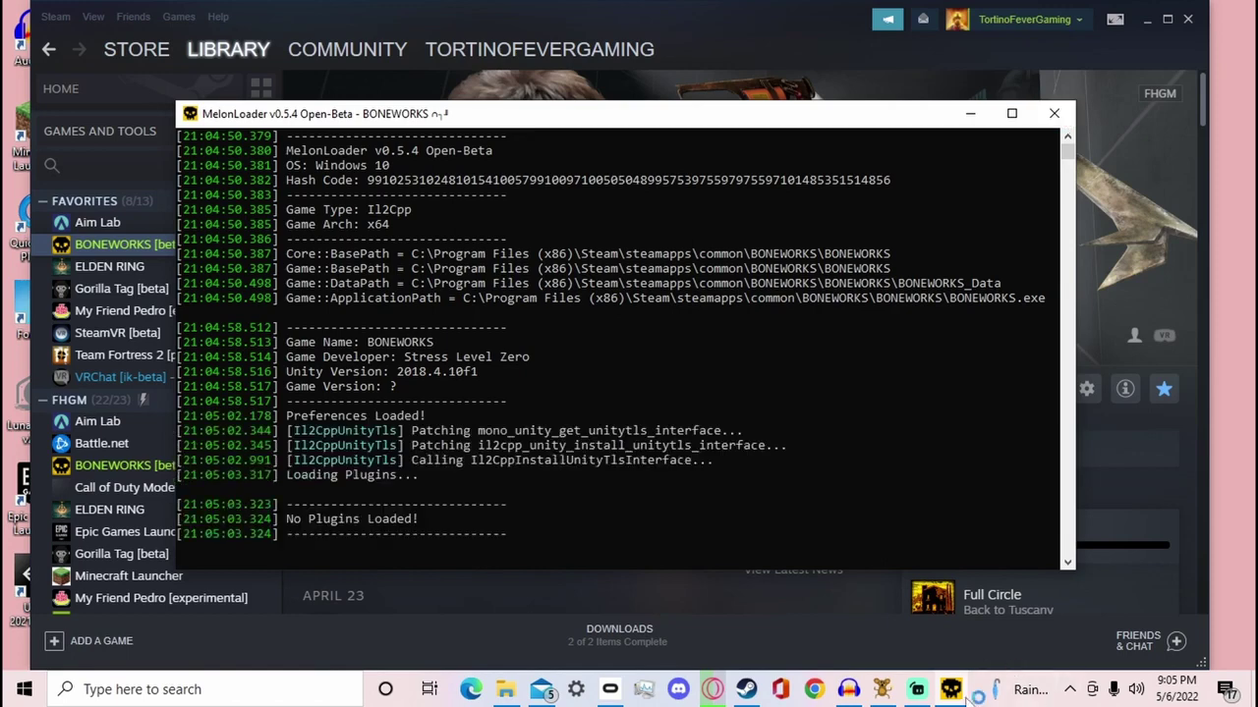
pyautogui.click(950, 691)
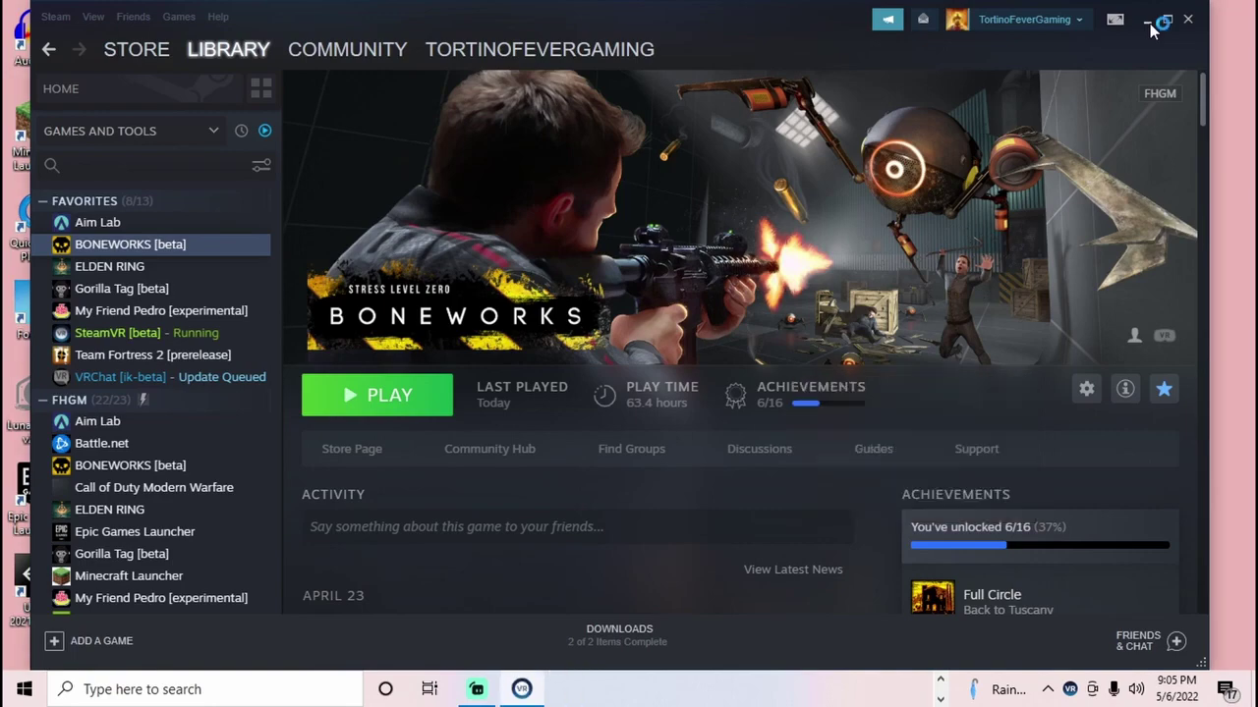
# - Minimize Steam and bring the BONEWORKS game folder back into view on the desktop
pyautogui.click(1147, 21)
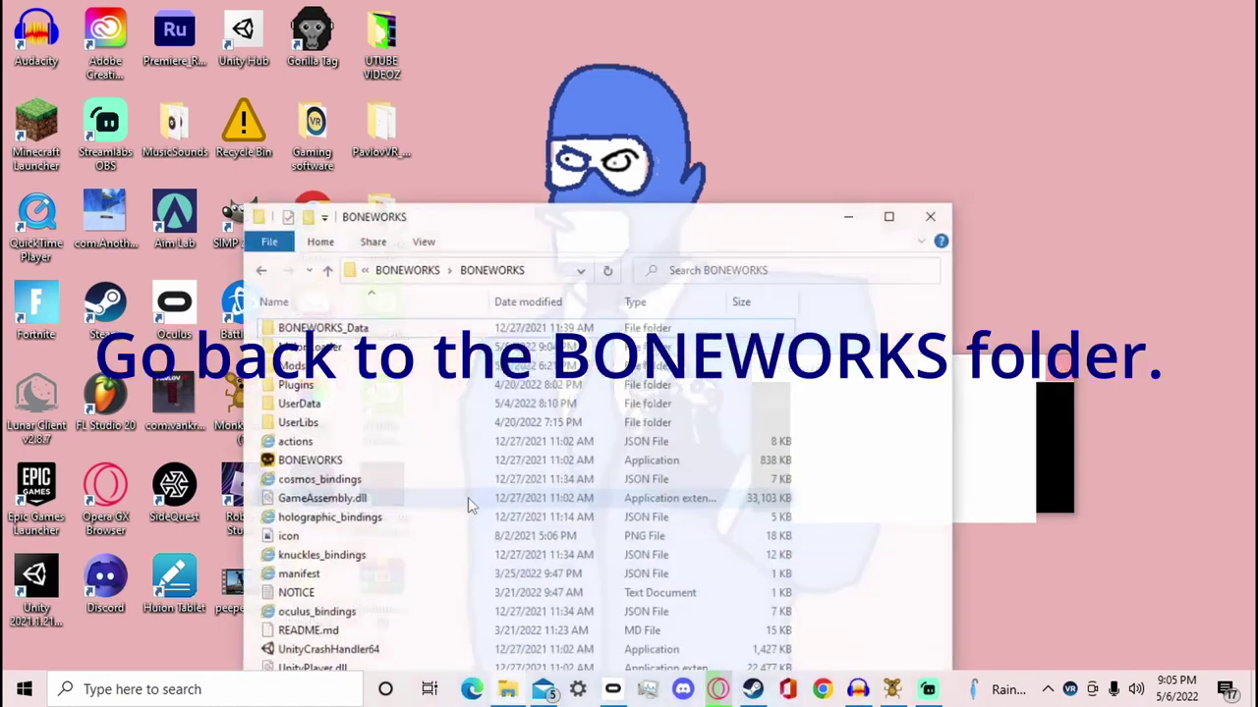
pyautogui.moveTo(547, 210); pyautogui.dragTo(700, 64)
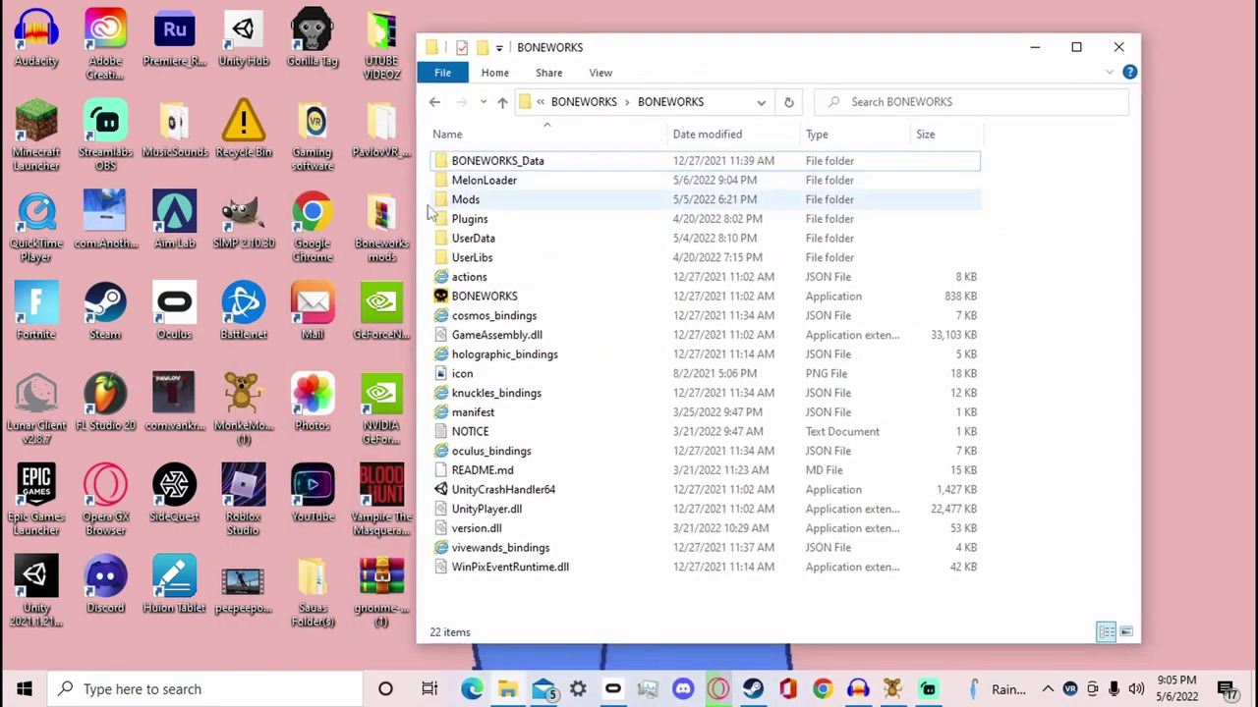
pyautogui.moveTo(422, 197); pyautogui.dragTo(477, 199)
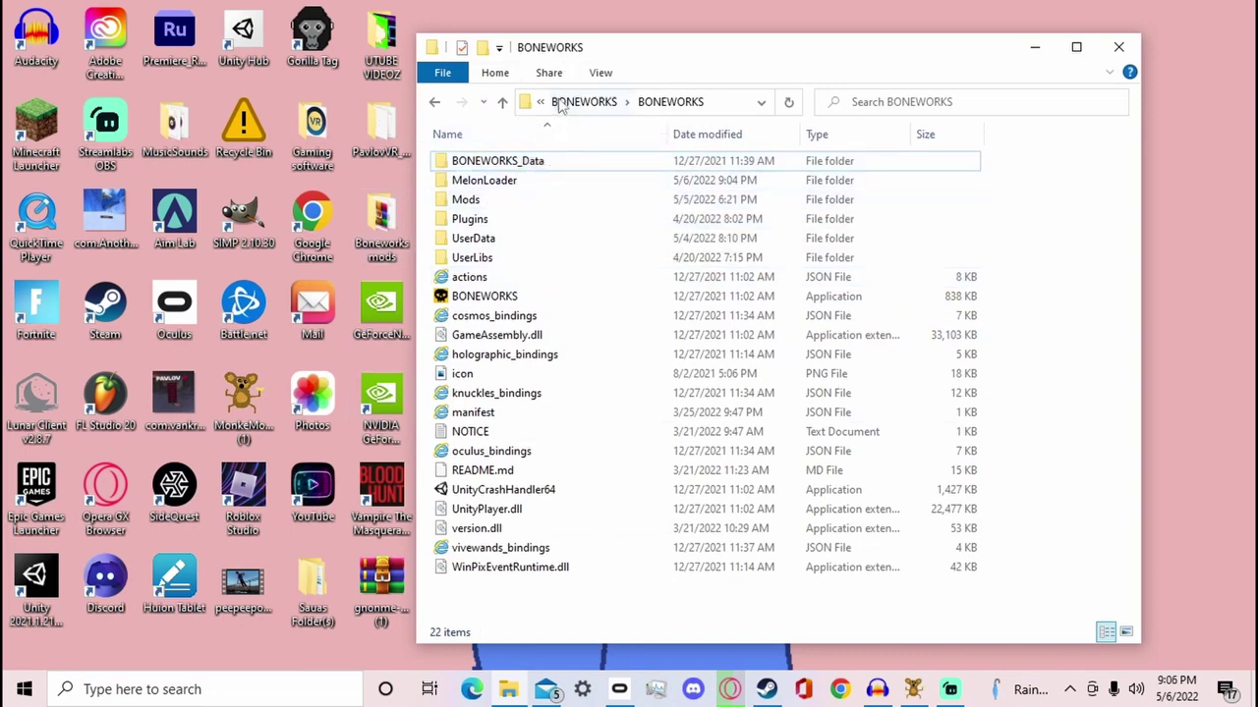
pyautogui.moveTo(639, 36); pyautogui.dragTo(639, 40)
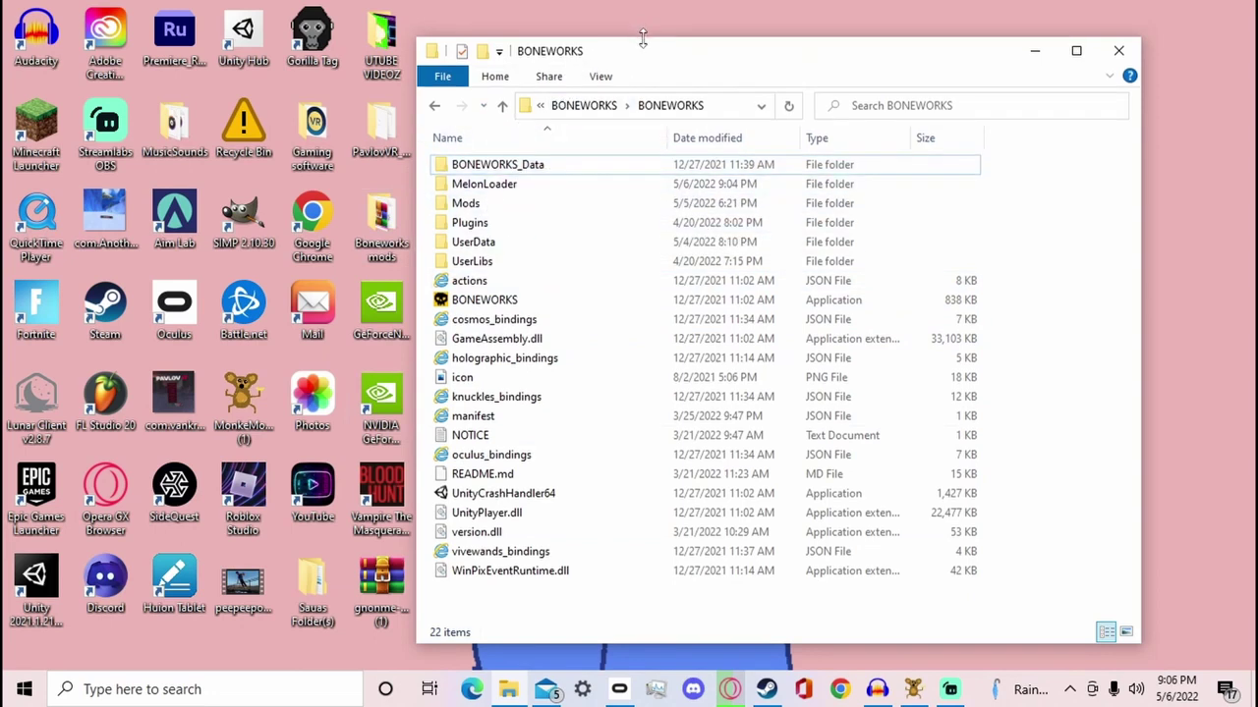
# - Look through the Mods folder and the UserData folder's CustomItems entry, returning to the BONEWORKS folder
pyautogui.doubleClick(510, 204)
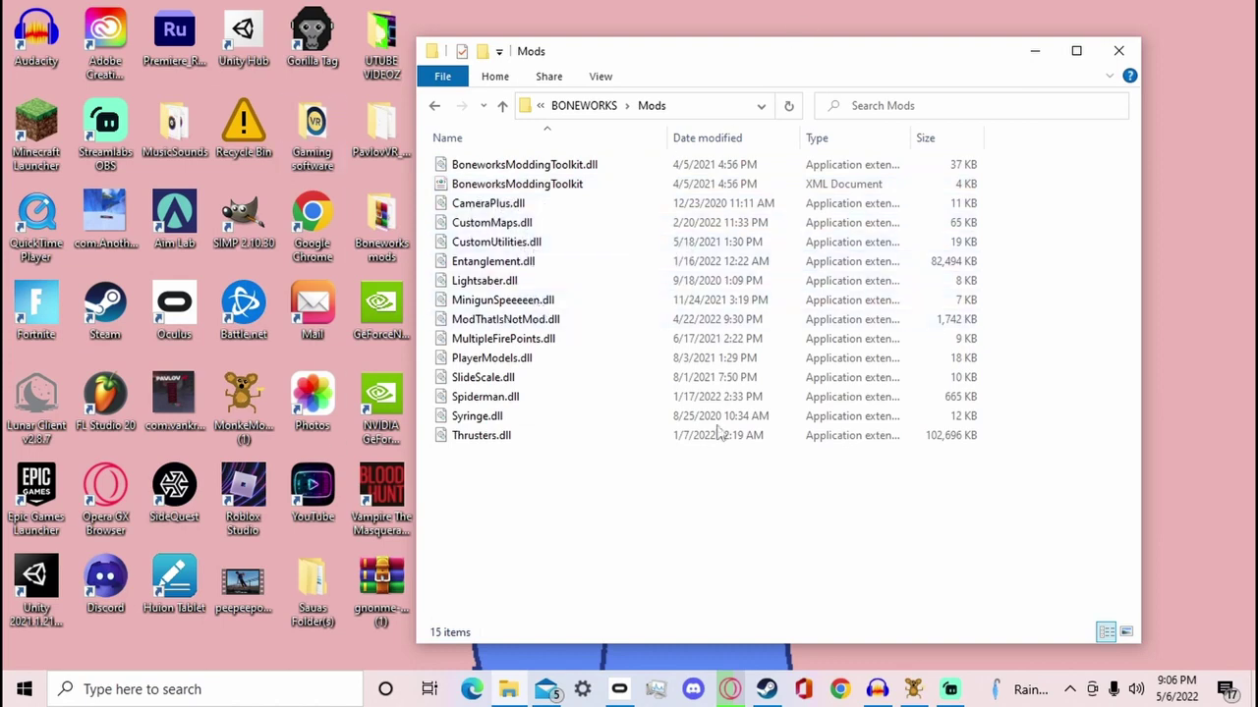
pyautogui.press('BackSpace')
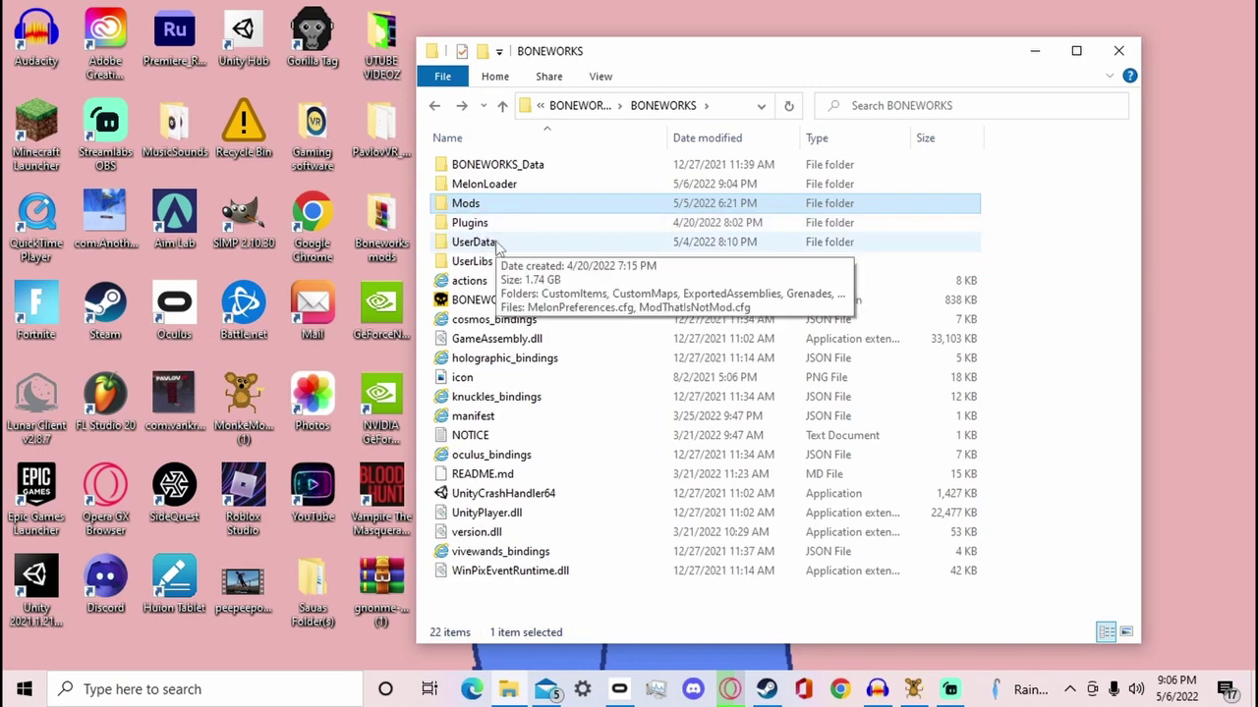
pyautogui.doubleClick(496, 243)
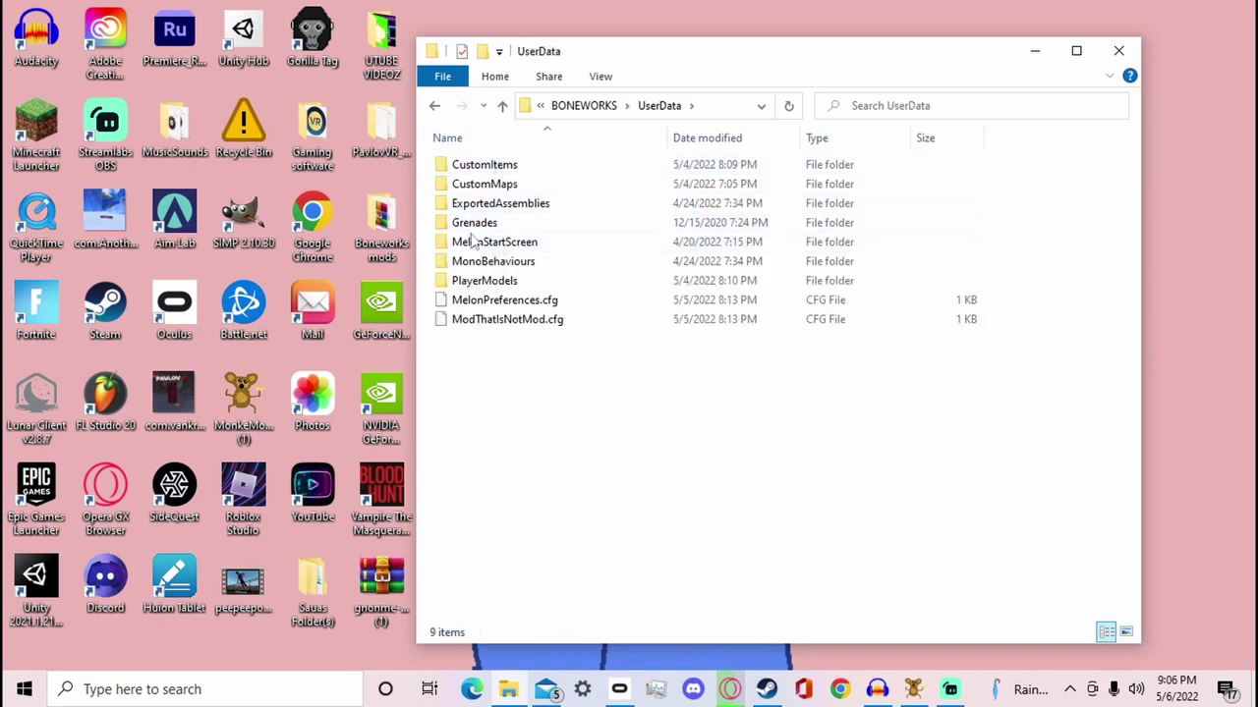
pyautogui.click(438, 160)
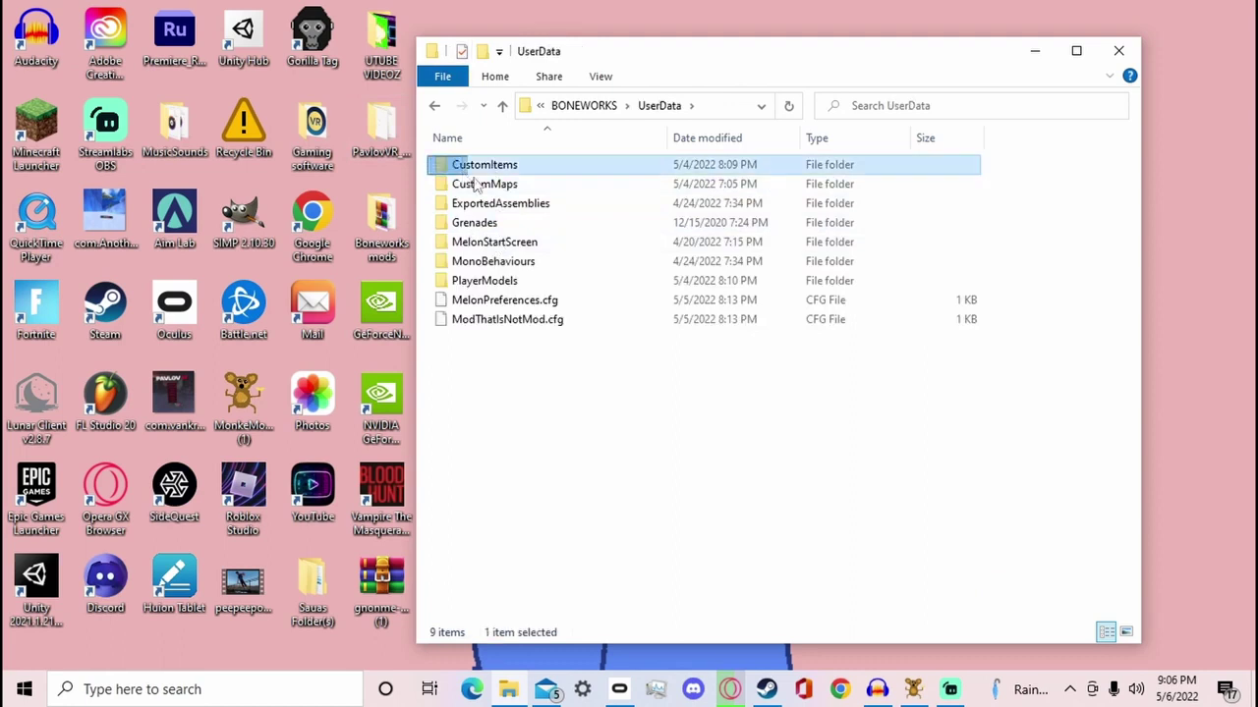
pyautogui.moveTo(475, 186); pyautogui.dragTo(521, 168)
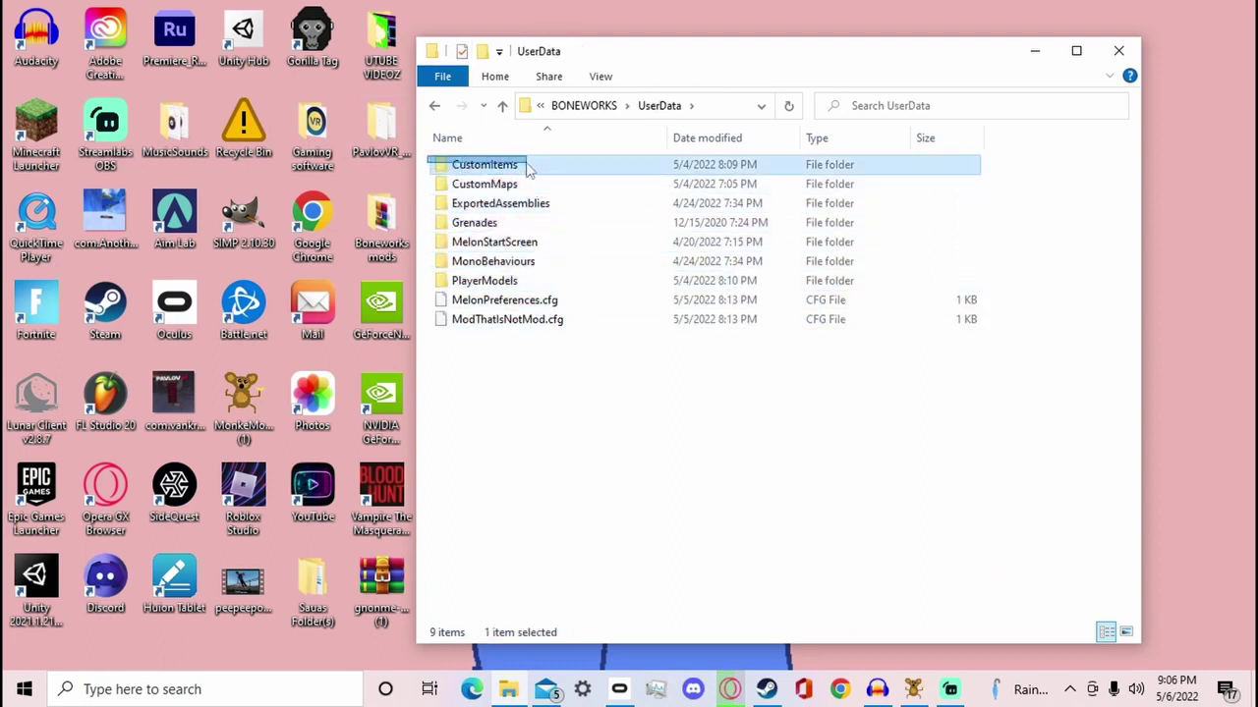
pyautogui.click(435, 106)
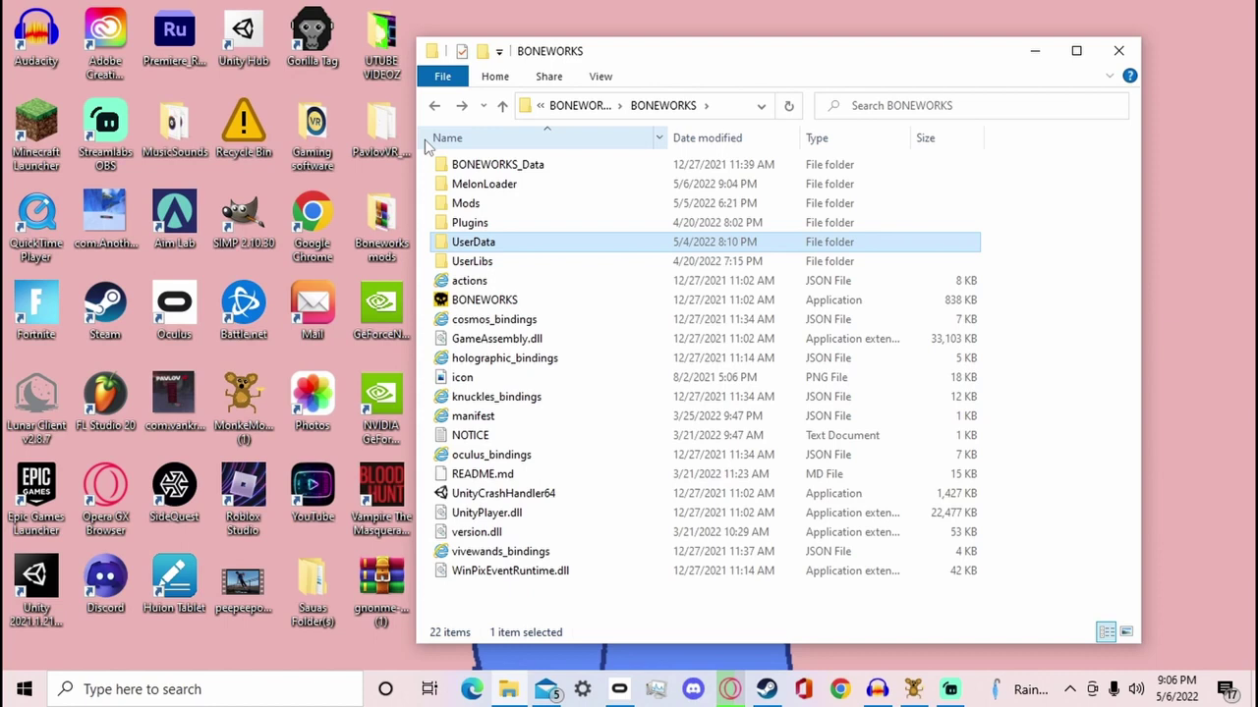
# - Review the mod files in the Mods folder, including CustomMaps.dll, and return to the BONEWORKS folder
pyautogui.doubleClick(496, 204)
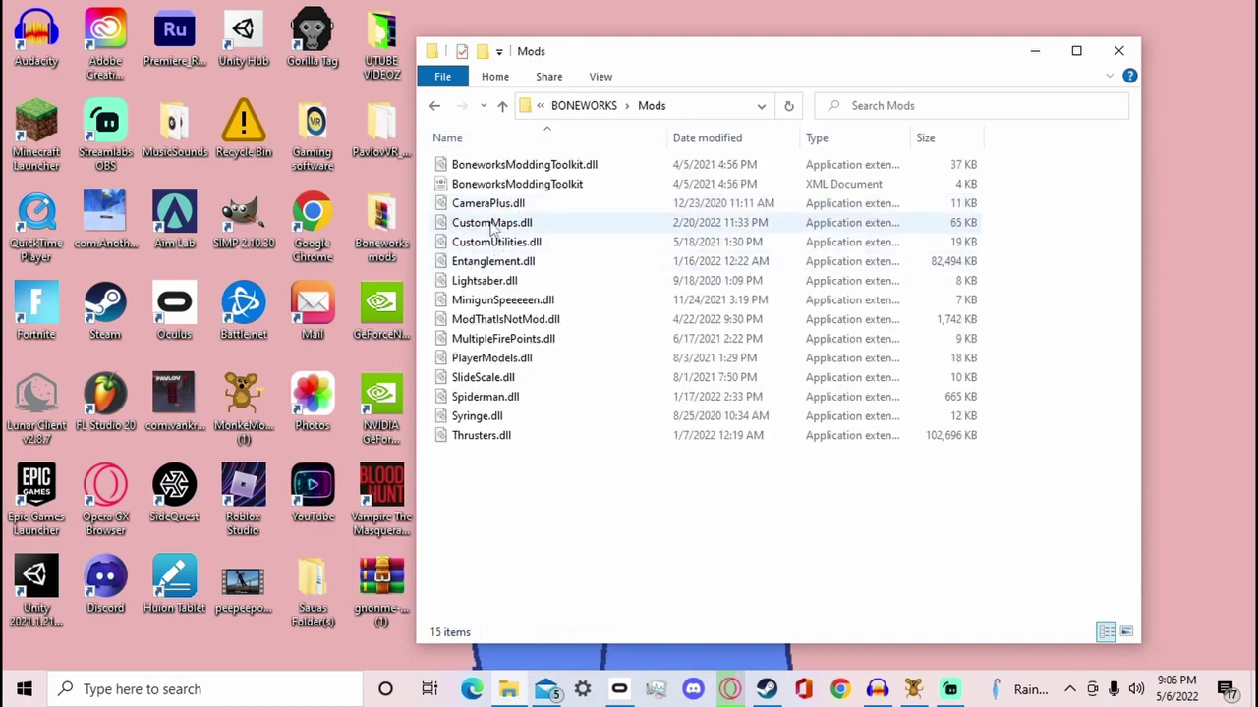
pyautogui.click(506, 223)
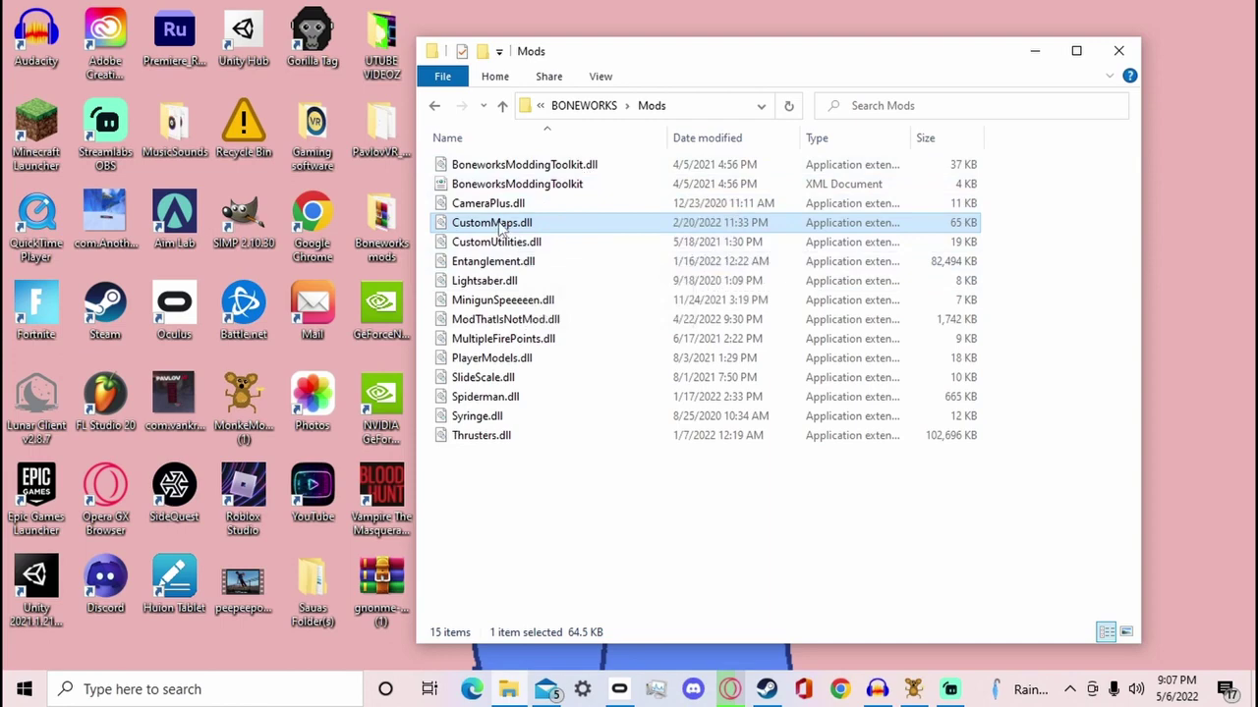
pyautogui.click(436, 106)
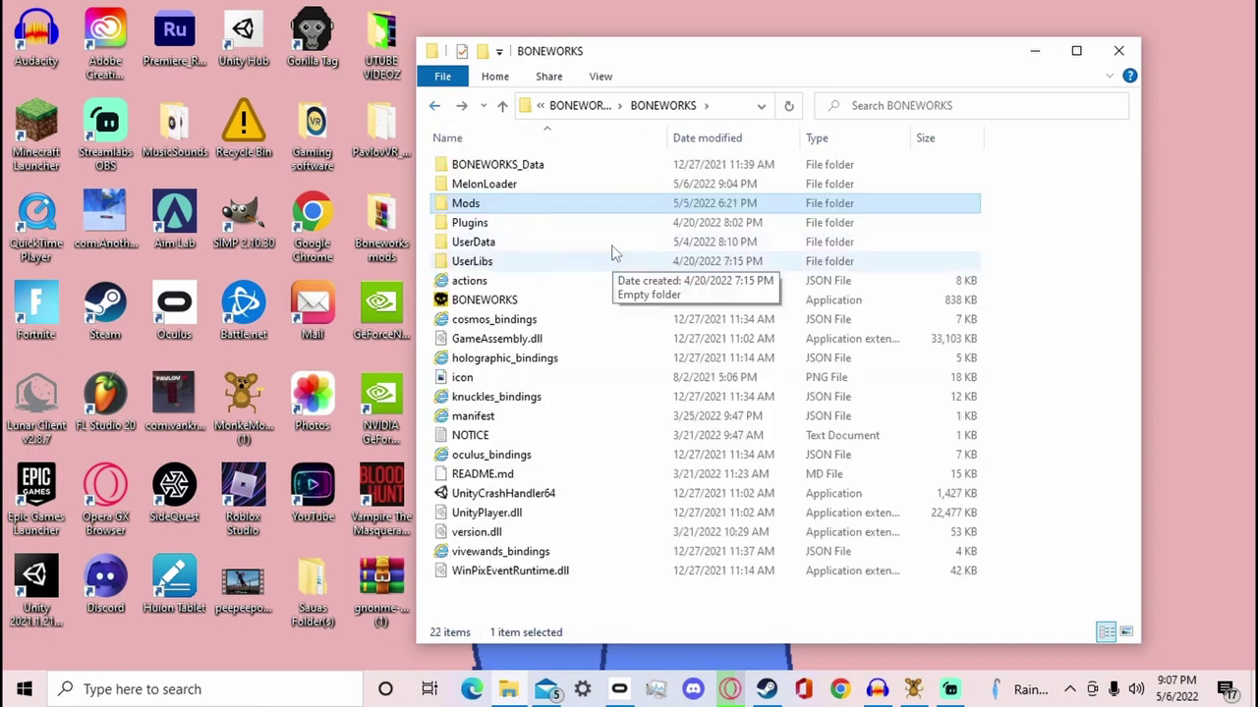
pyautogui.doubleClick(491, 206)
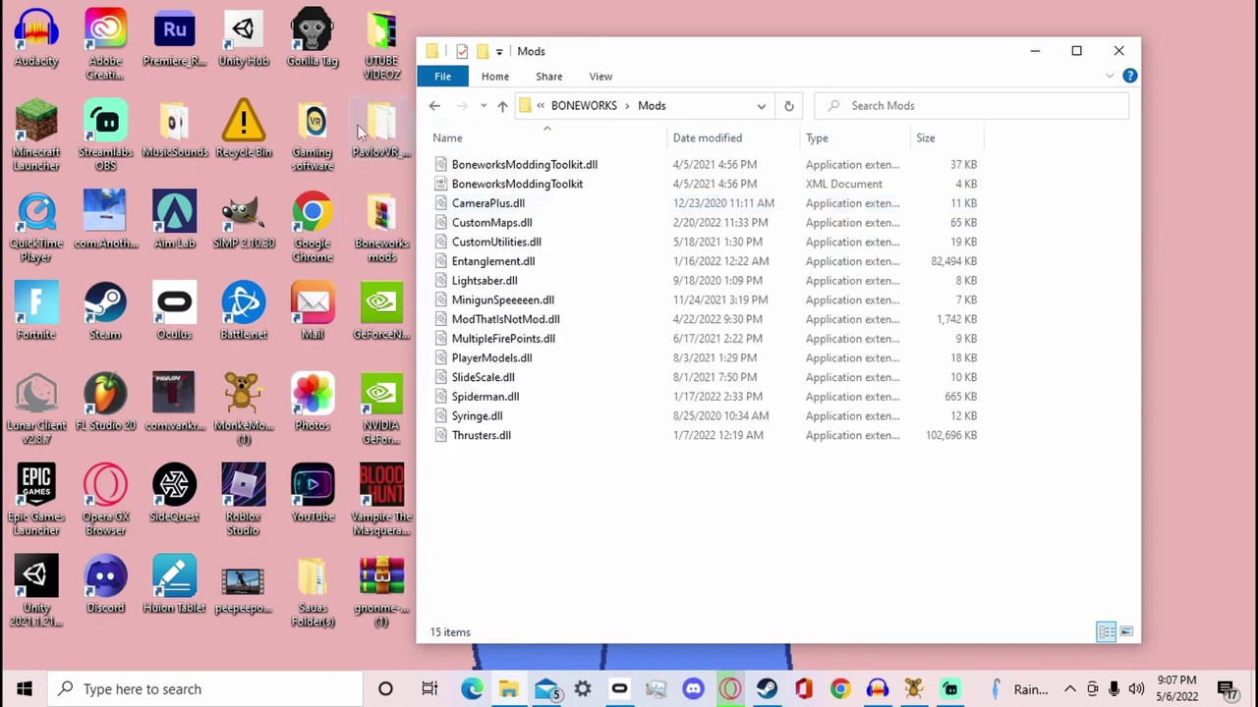
pyautogui.click(435, 107)
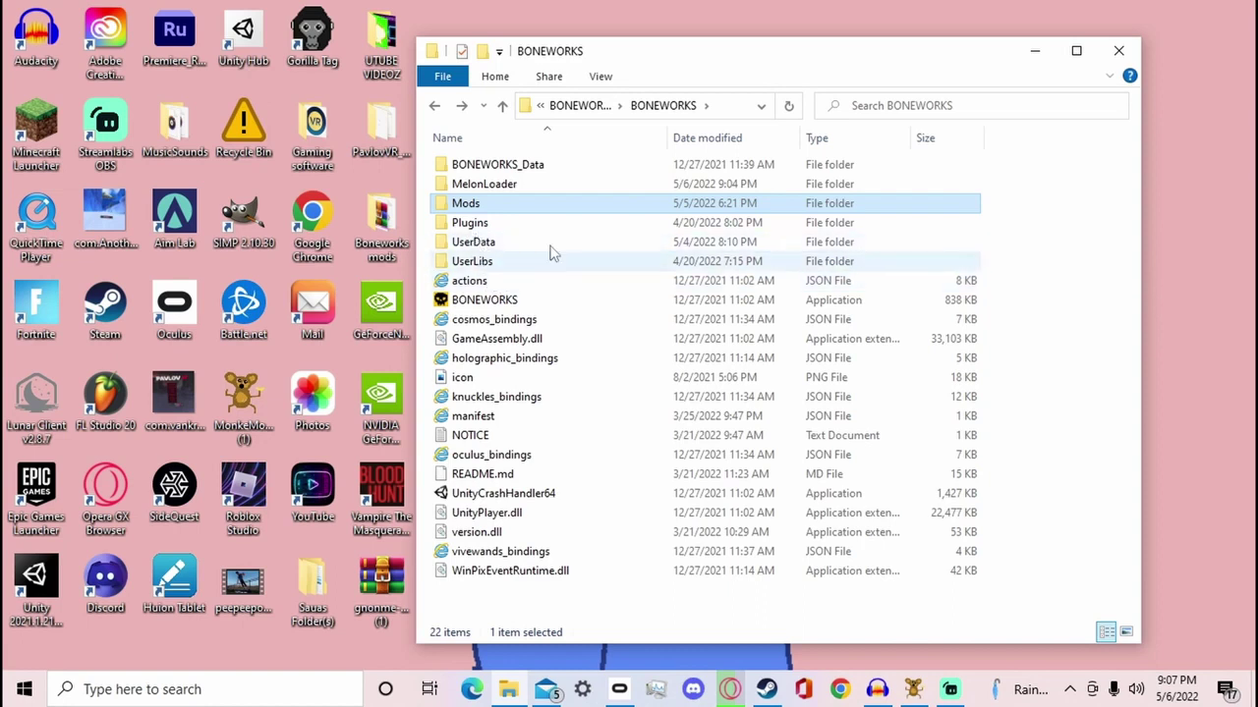
# - Create a new folder with the default name inside the UserData folder
pyautogui.doubleClick(479, 242)
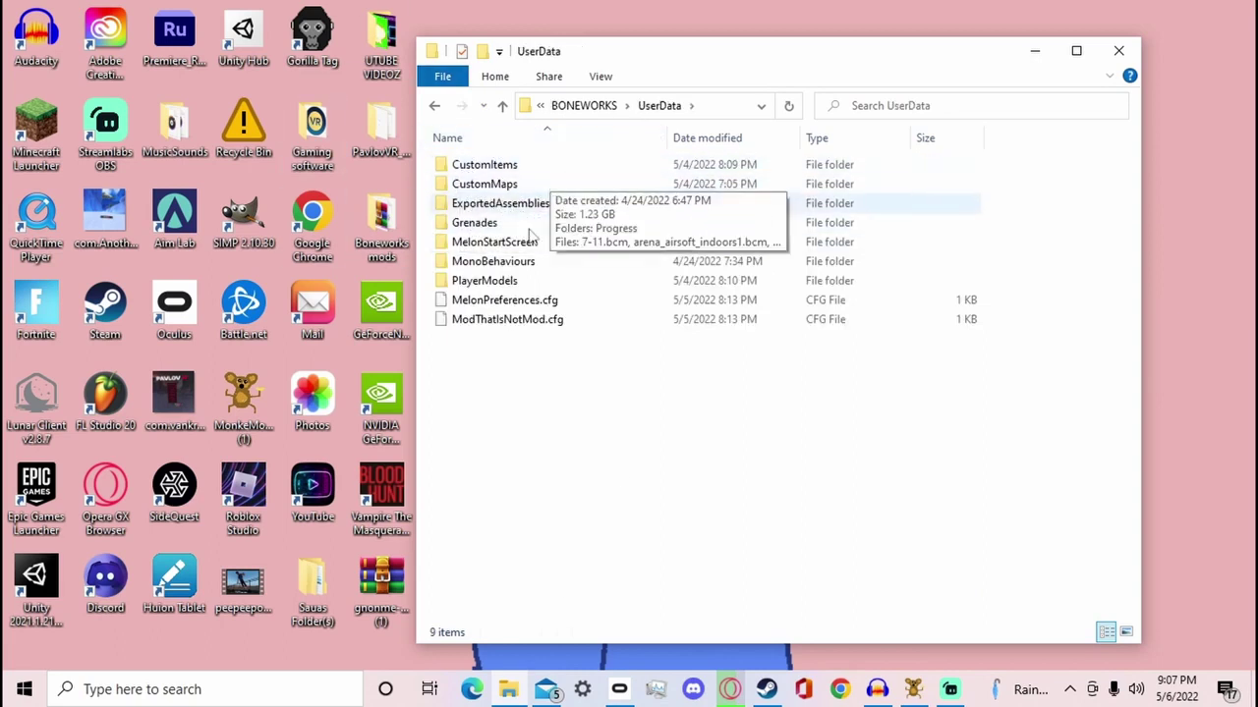
pyautogui.rightClick(593, 357)
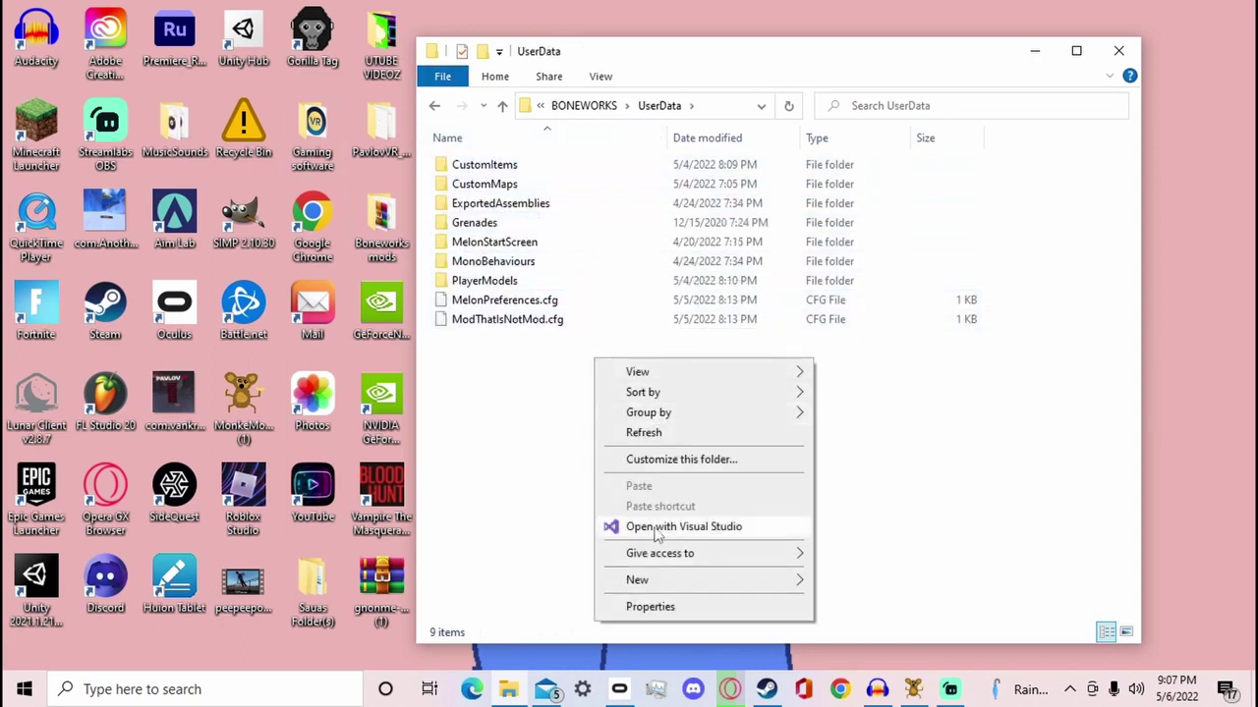
pyautogui.moveTo(718, 580)
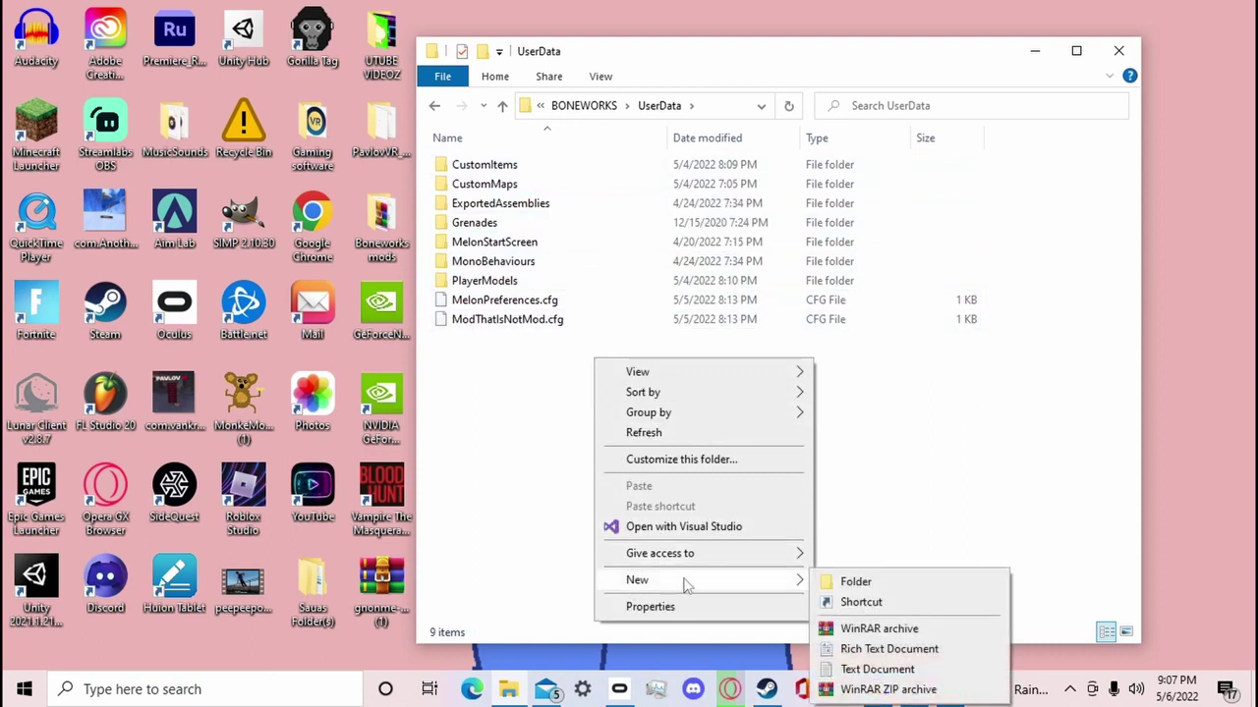
pyautogui.click(845, 584)
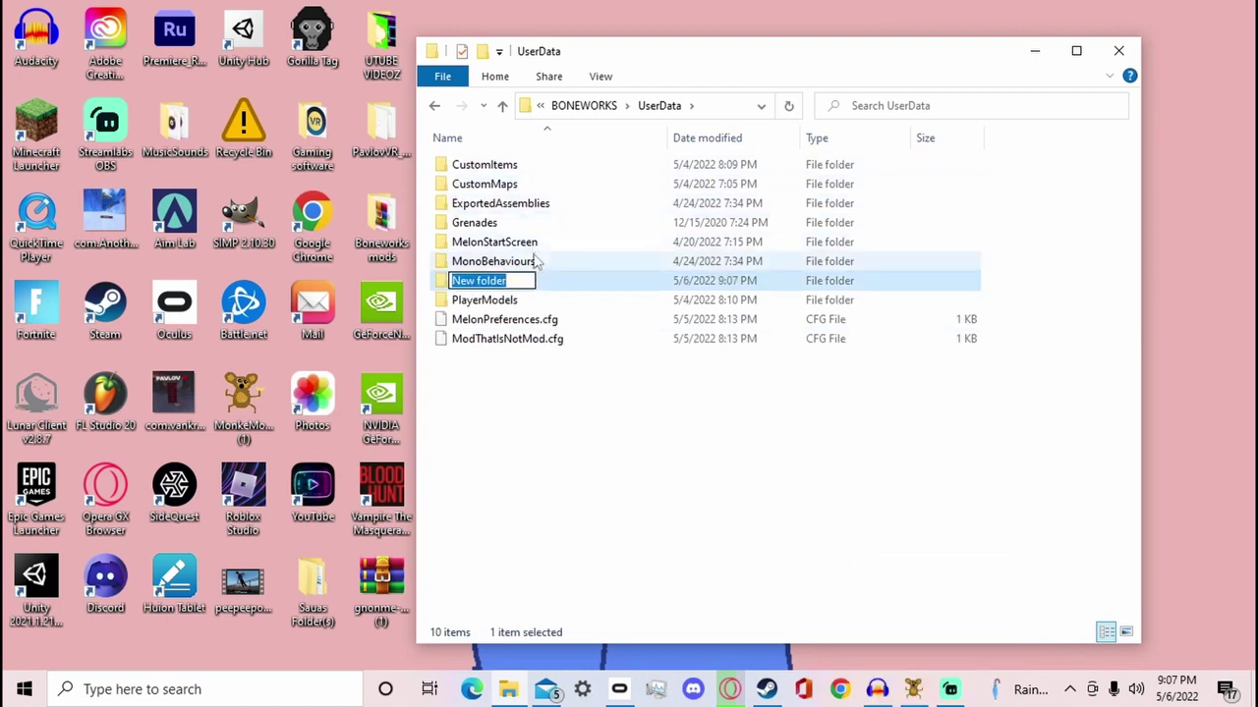
pyautogui.click(573, 283)
# - Delete the new folder from UserData and empty the Recycle Bin to remove it permanently
pyautogui.rightClick(571, 282)
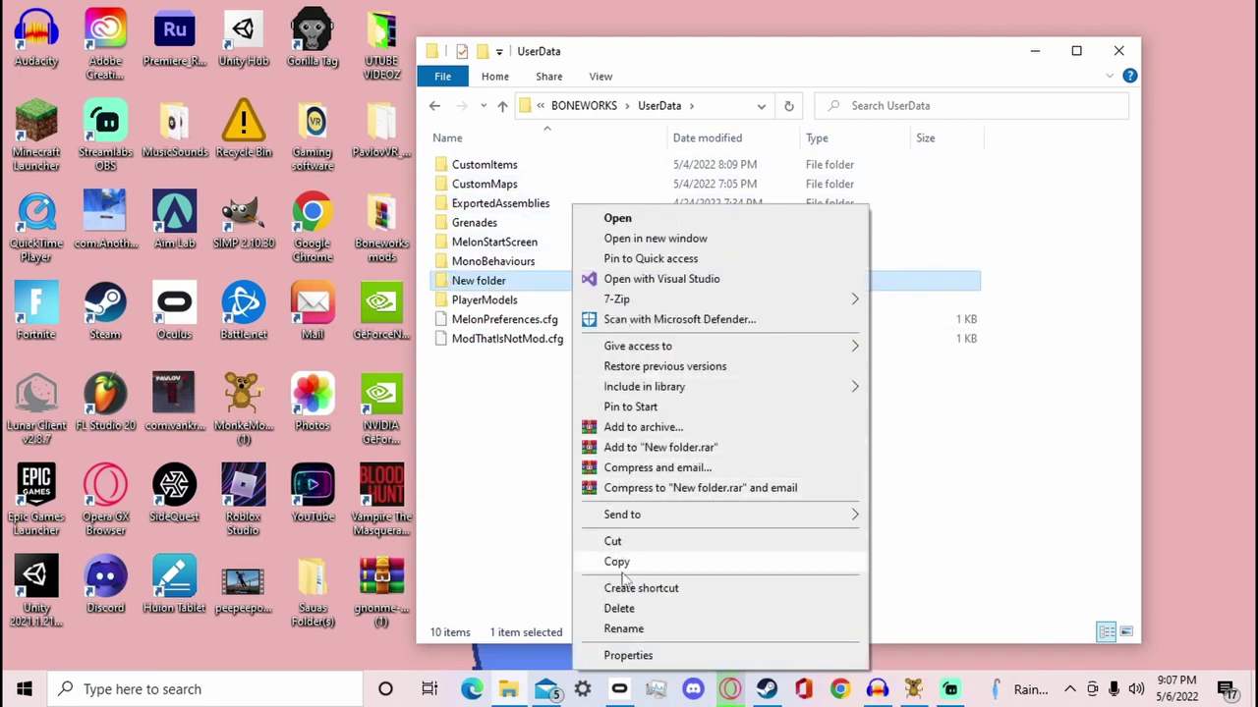
pyautogui.click(619, 608)
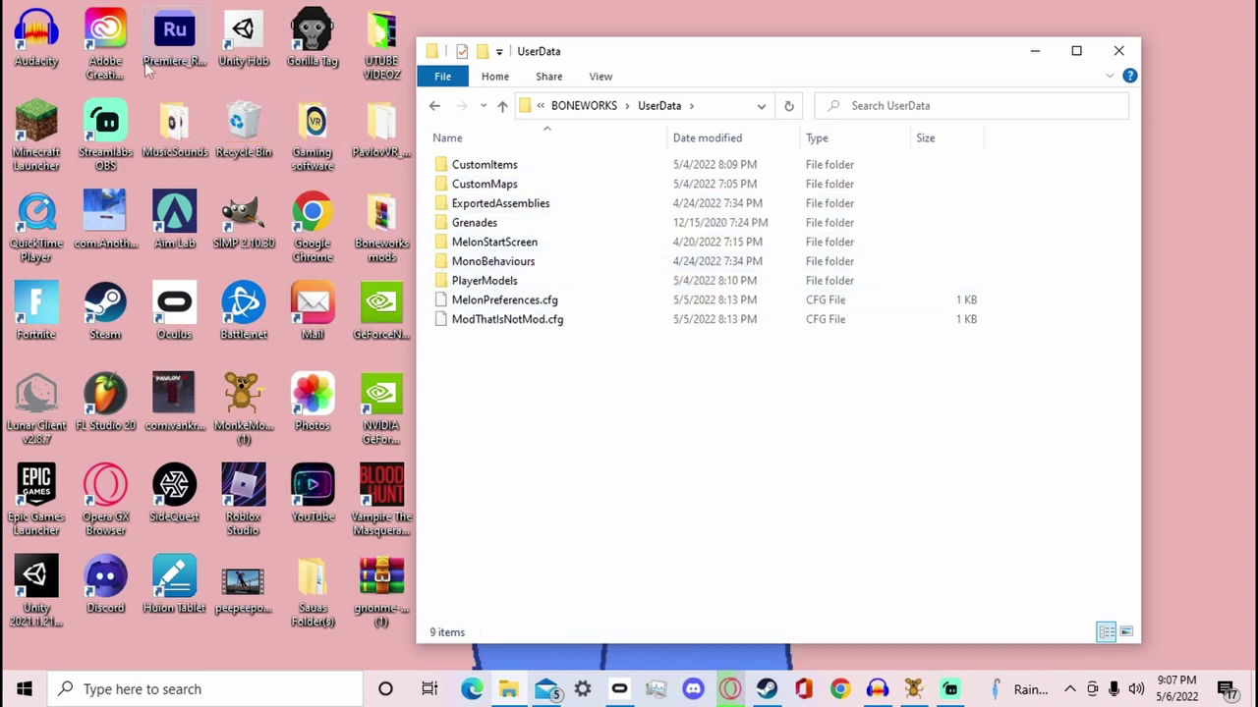
pyautogui.rightClick(253, 140)
pyautogui.click(284, 168)
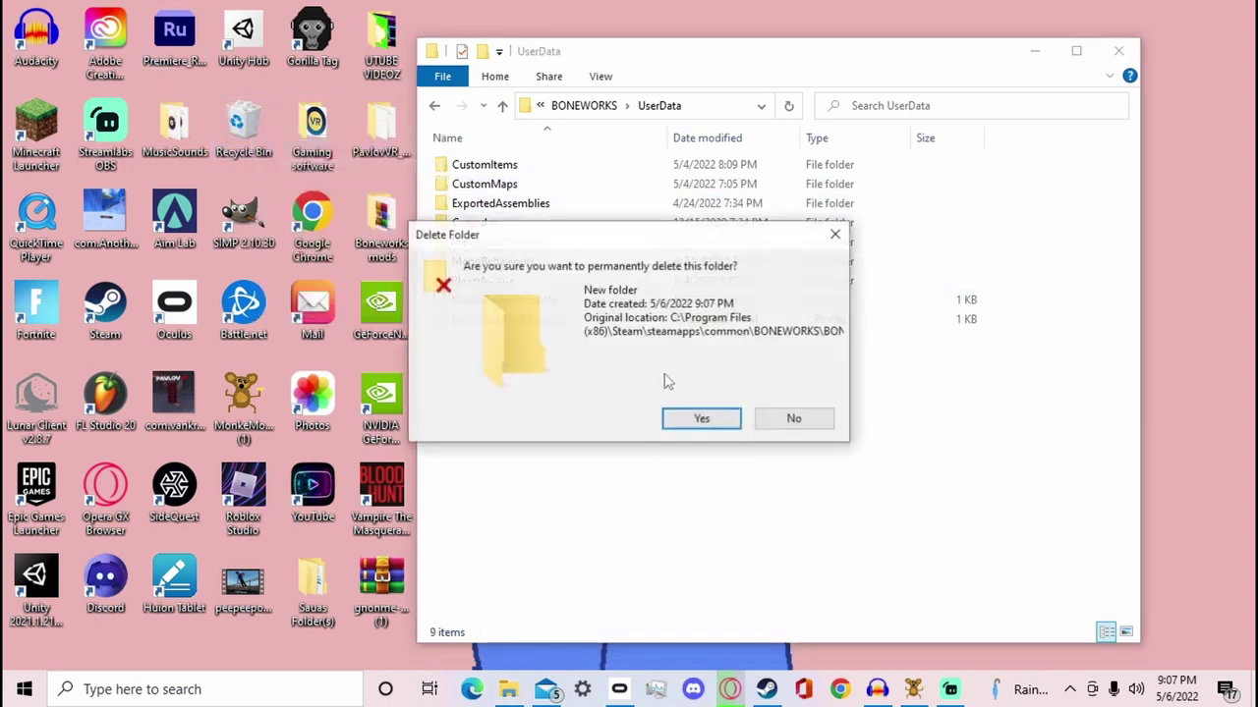
pyautogui.click(693, 420)
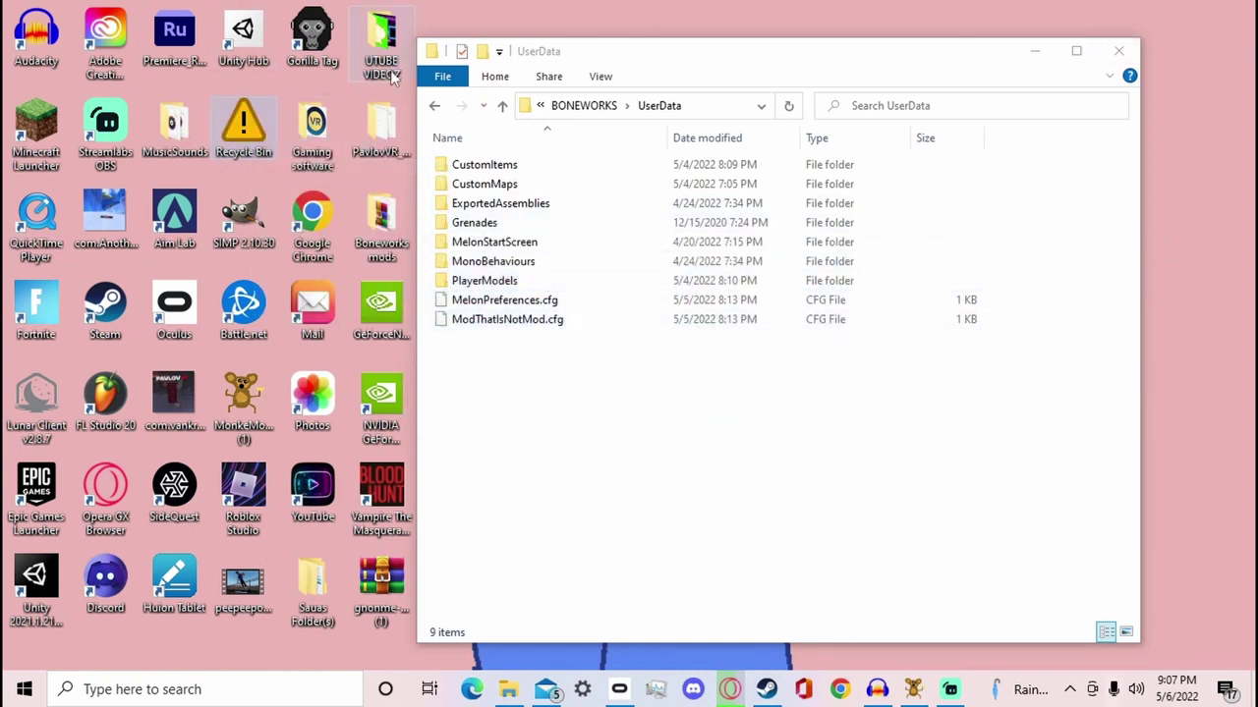
# - Reopen UserData from the BONEWORKS folder, examine the .melon files in CustomItems, and return to UserData
pyautogui.click(435, 105)
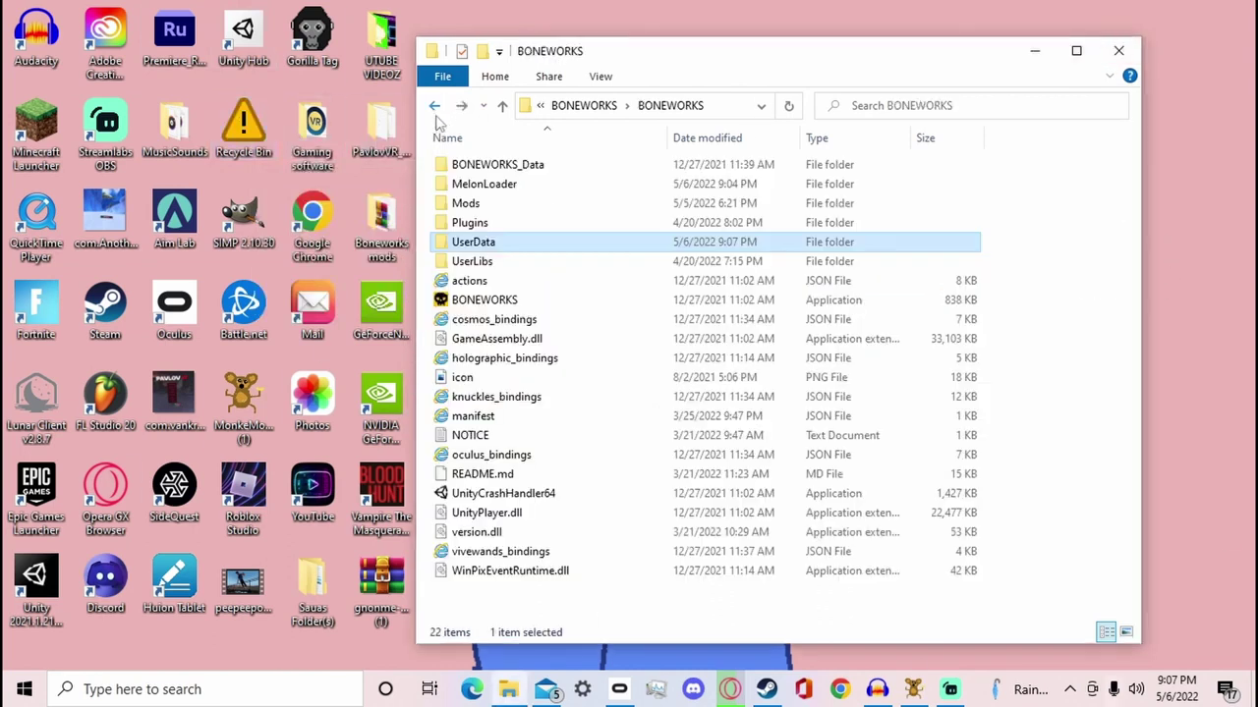
pyautogui.doubleClick(504, 247)
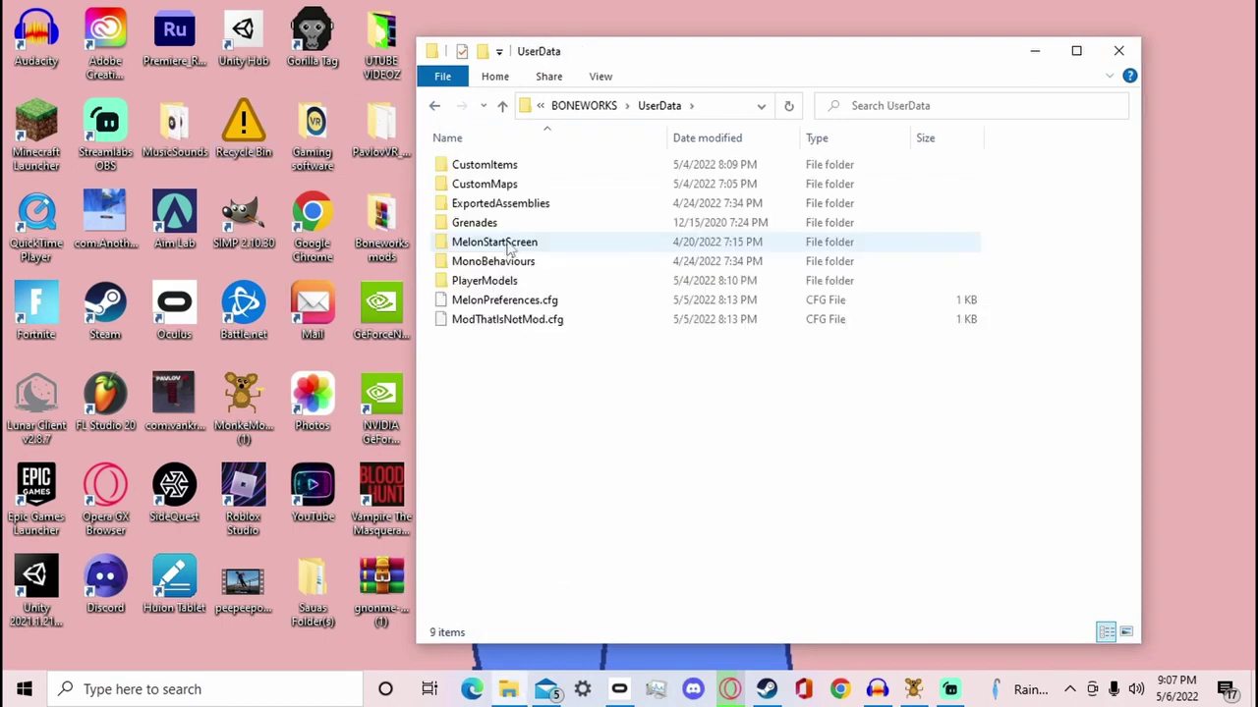
pyautogui.doubleClick(514, 167)
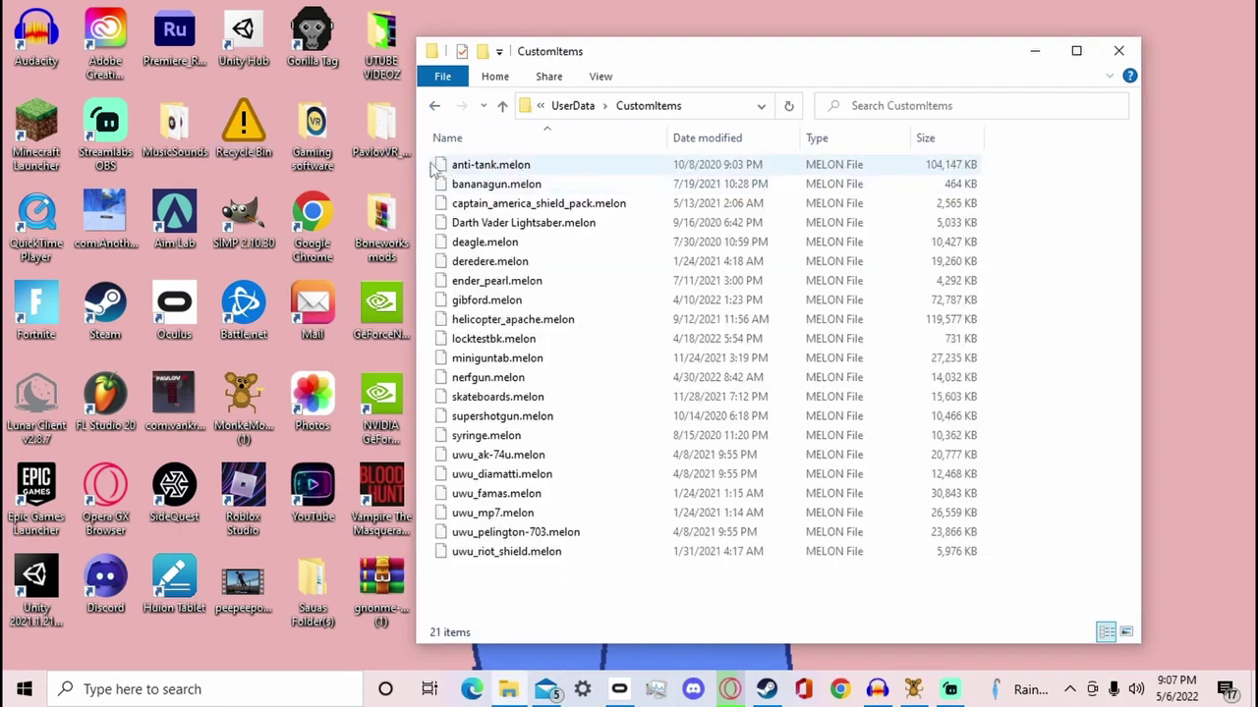
pyautogui.moveTo(431, 167); pyautogui.dragTo(550, 228)
pyautogui.click(434, 105)
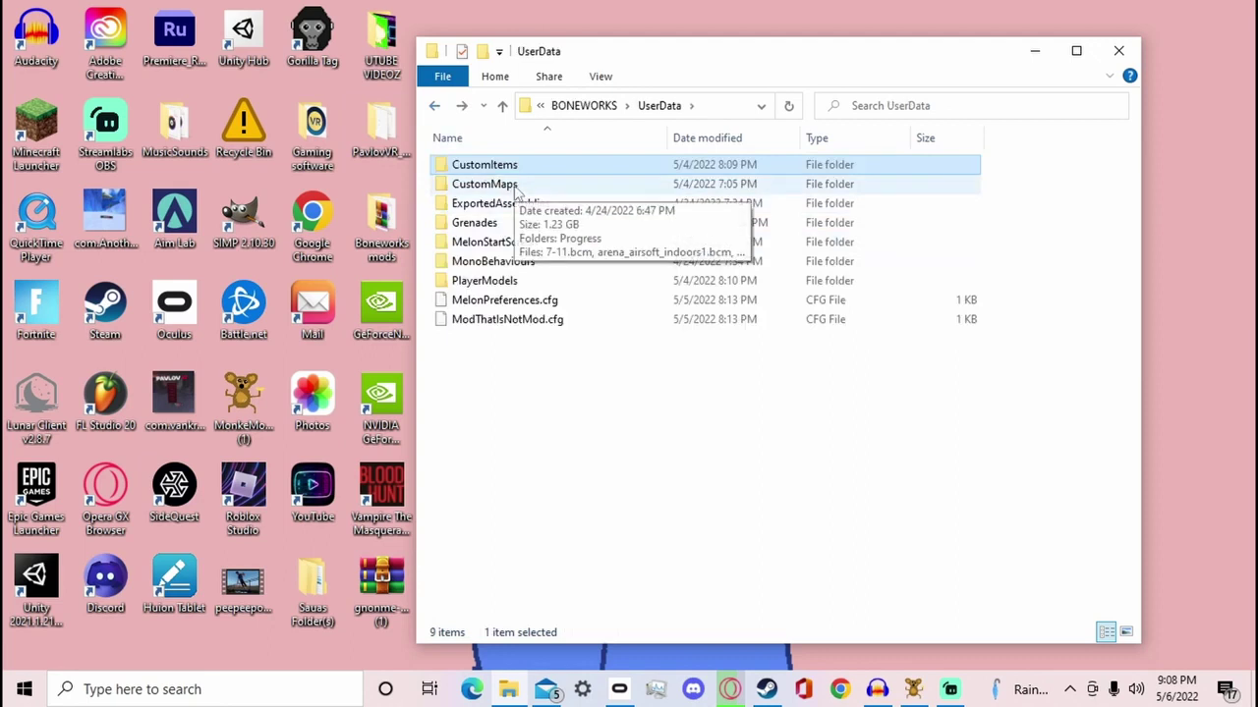
# - Examine the .bcm map files in the CustomMaps folder, including 7-11.bcm, and return to UserData
pyautogui.click(515, 190)
pyautogui.doubleClick(515, 186)
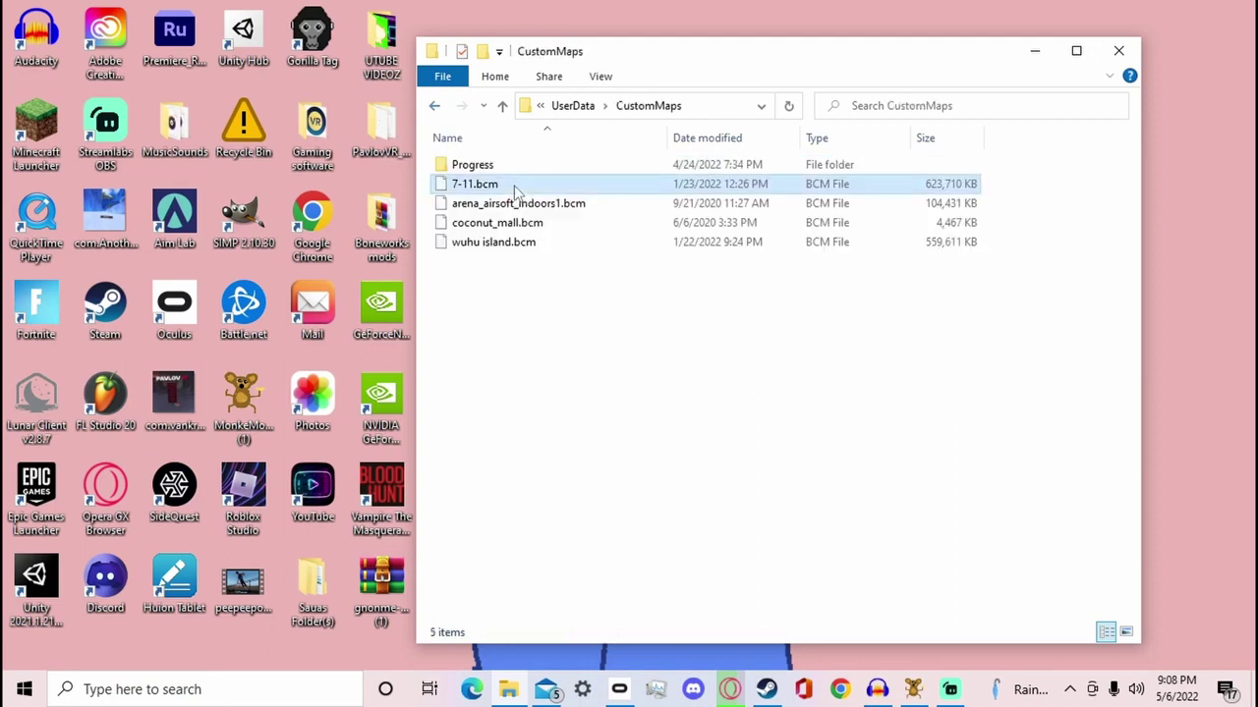
pyautogui.click(514, 188)
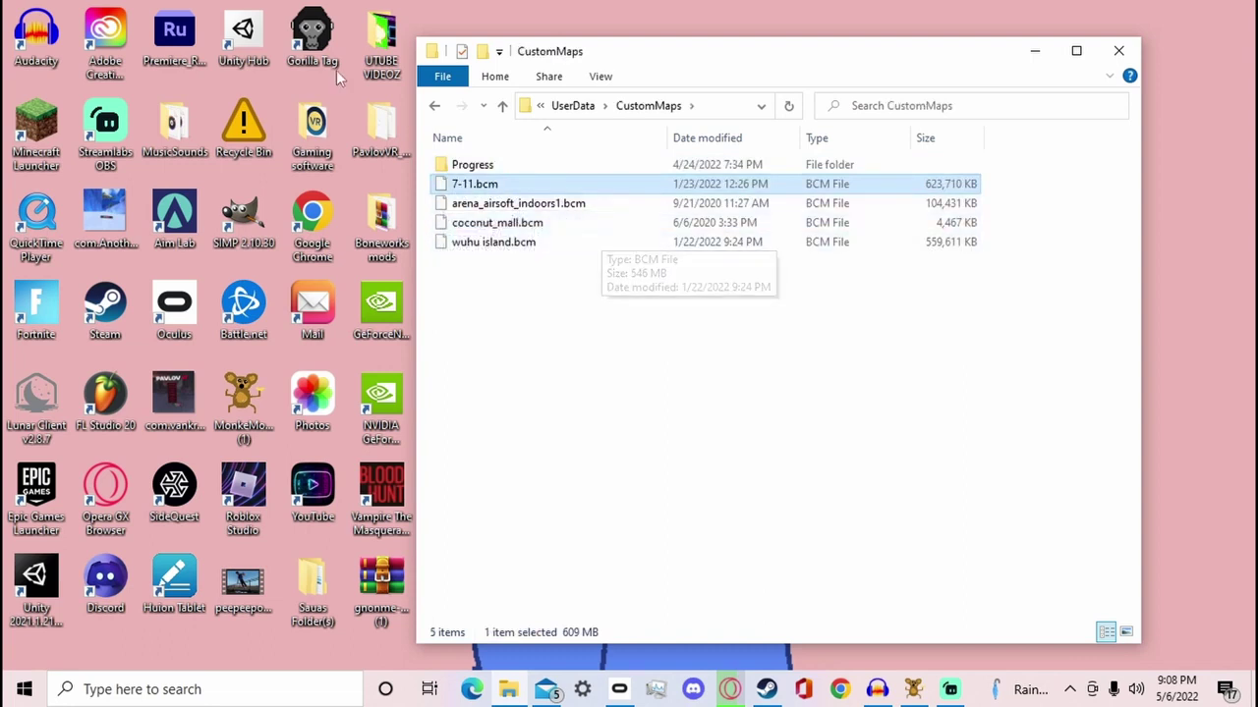
pyautogui.click(434, 105)
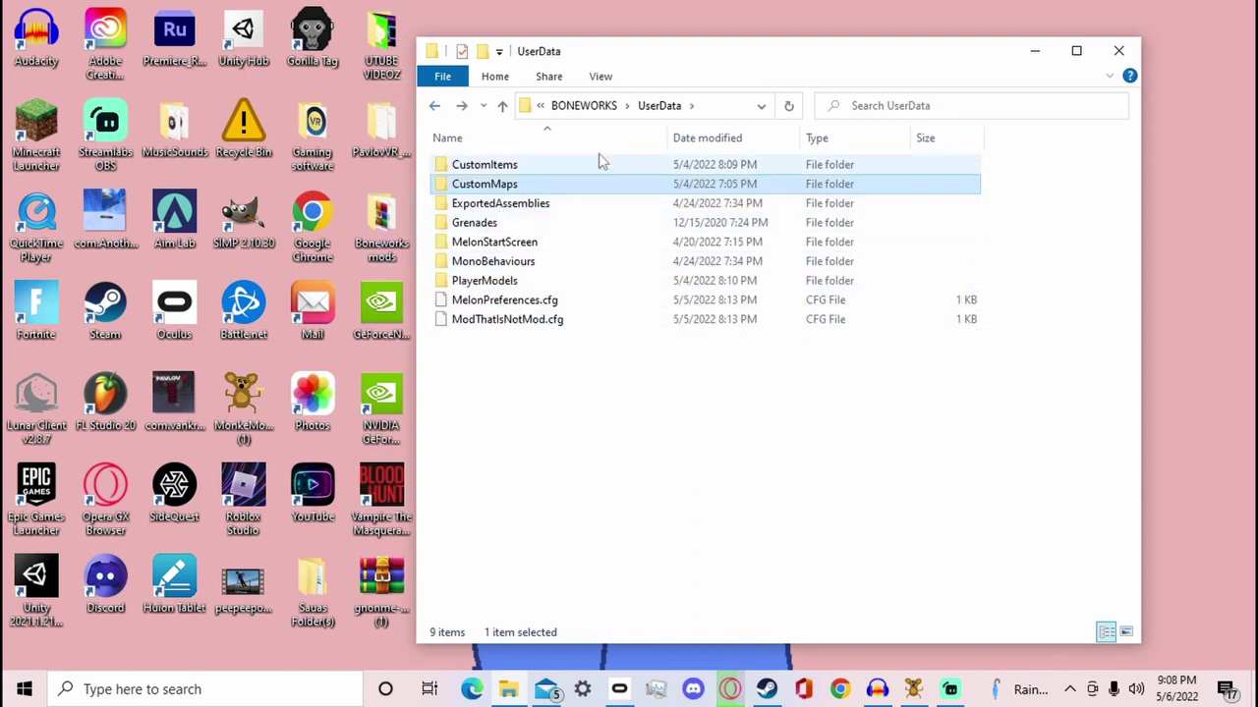
# - Check the contents of the PlayerModels folder and return to UserData
pyautogui.doubleClick(472, 282)
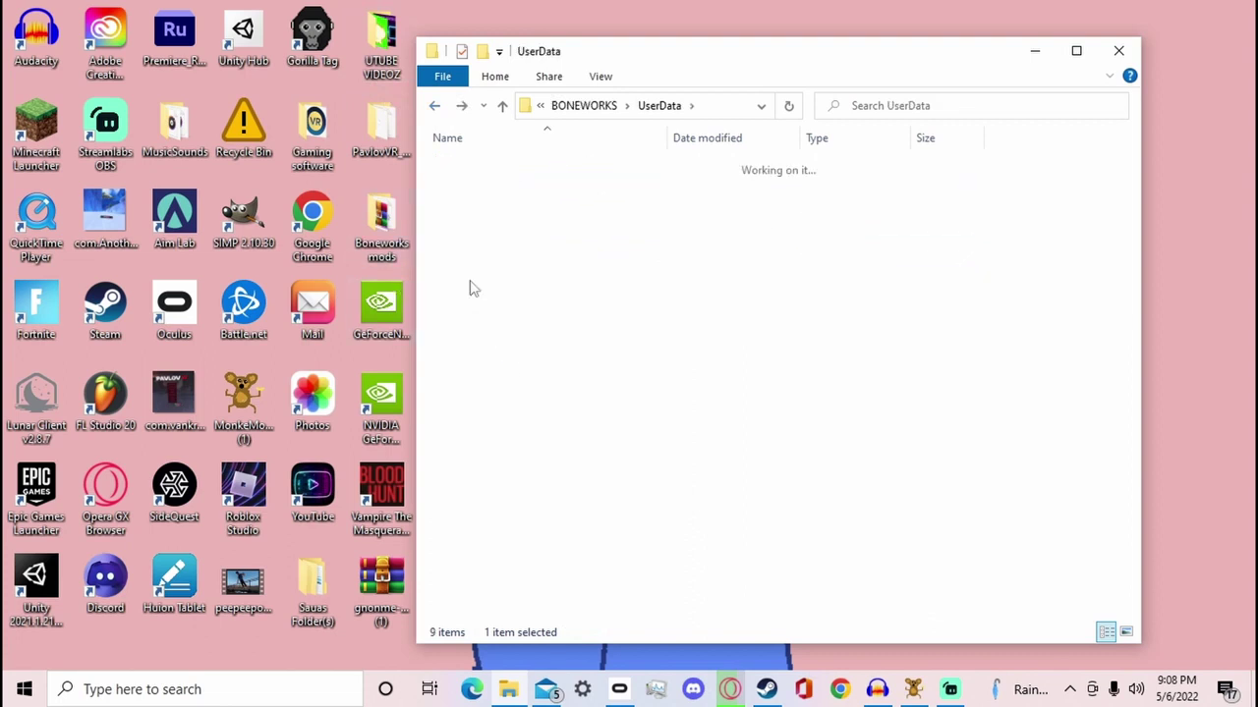
pyautogui.click(435, 106)
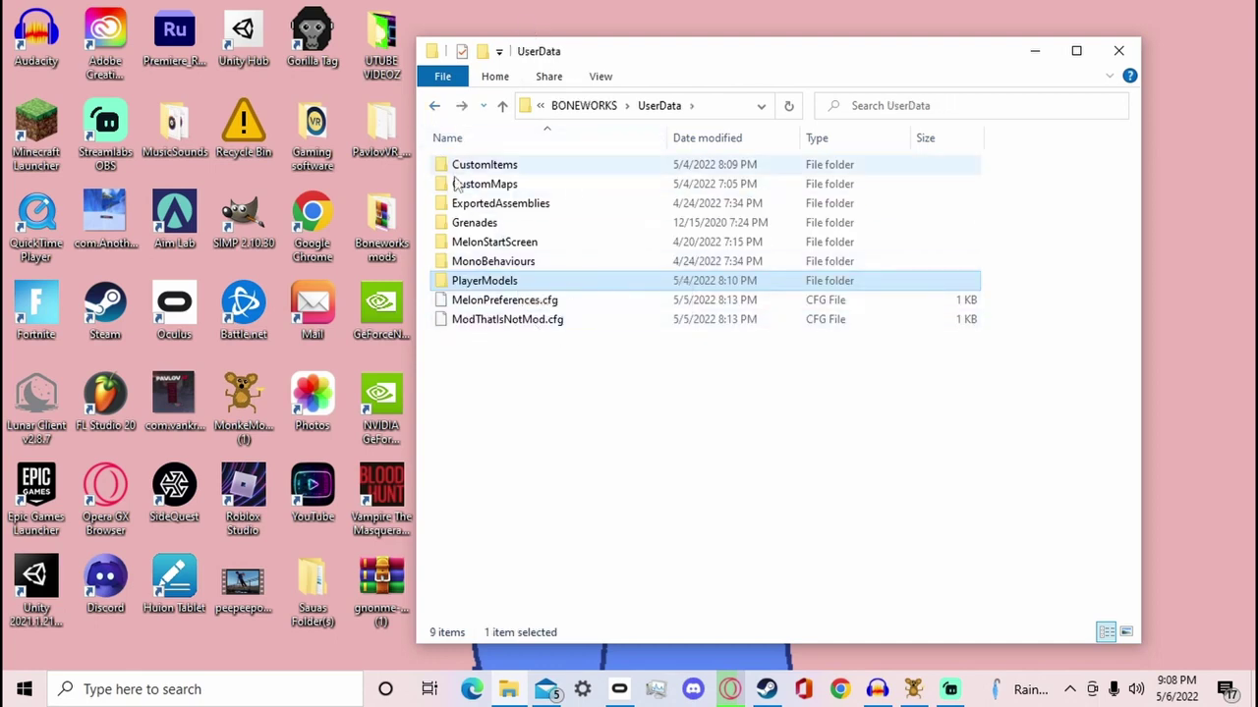
pyautogui.doubleClick(483, 282)
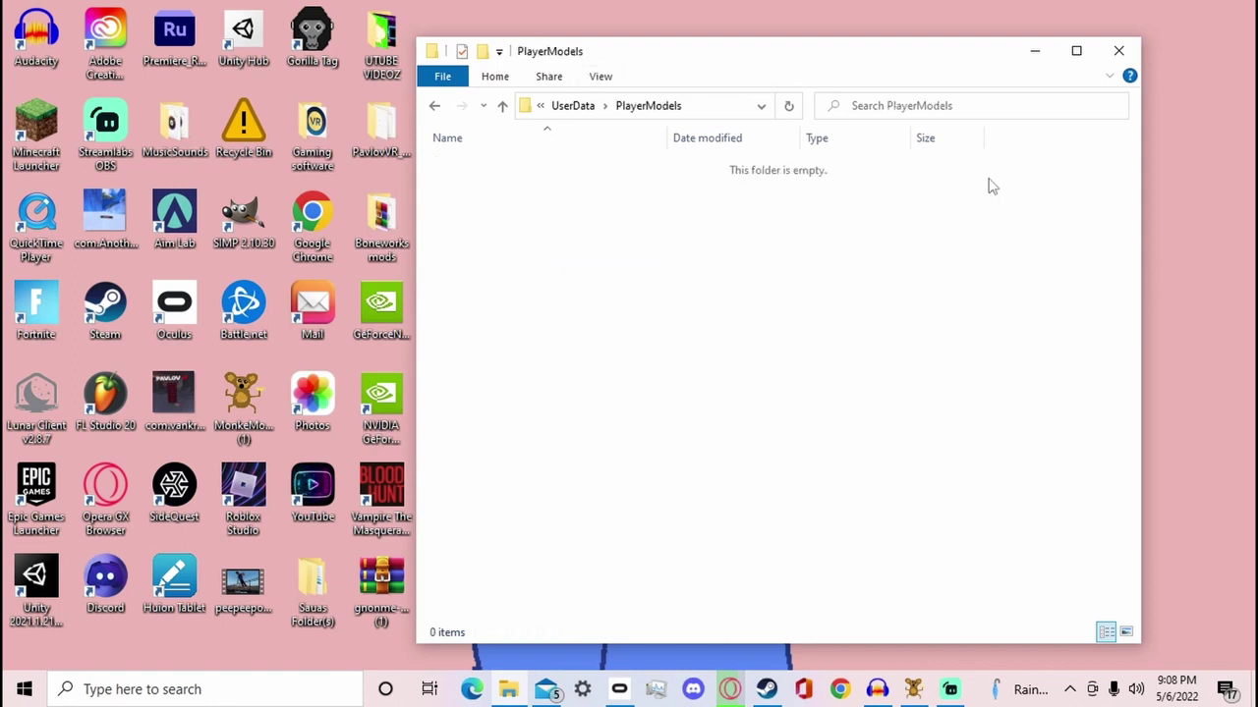
pyautogui.click(434, 106)
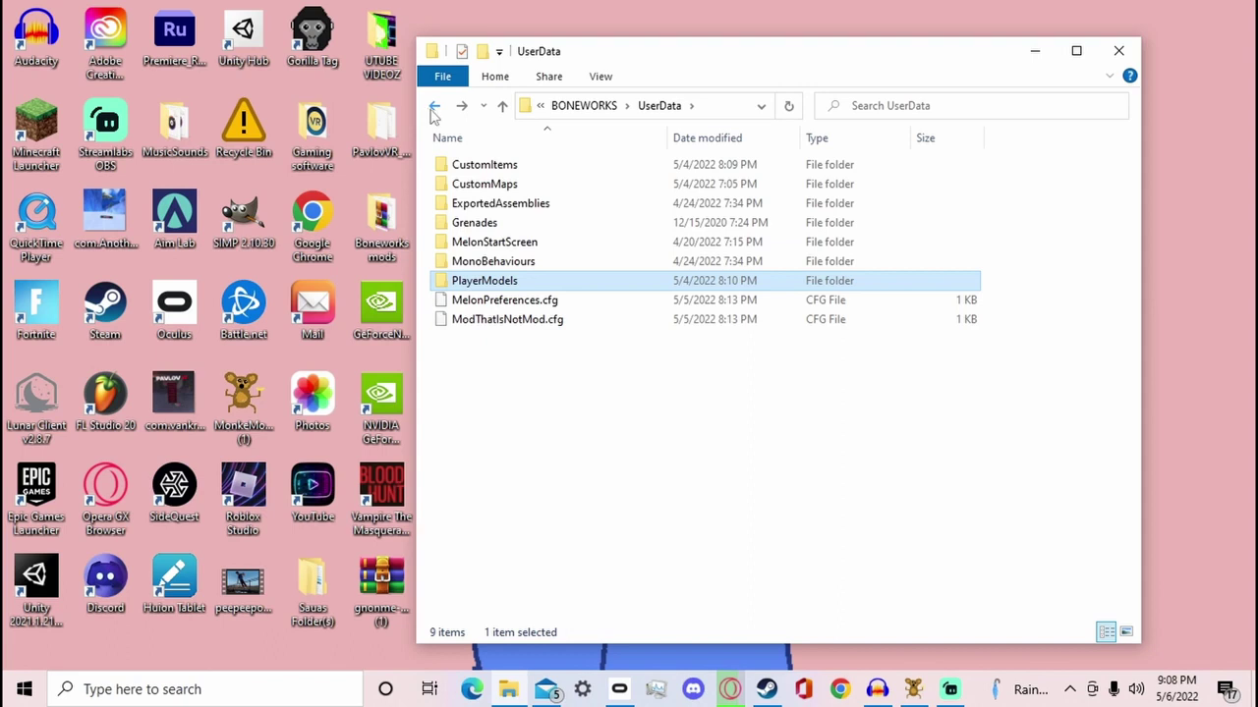
# - Go back to the outer BONEWORKS folder under common and minimize the file window
pyautogui.click(433, 107)
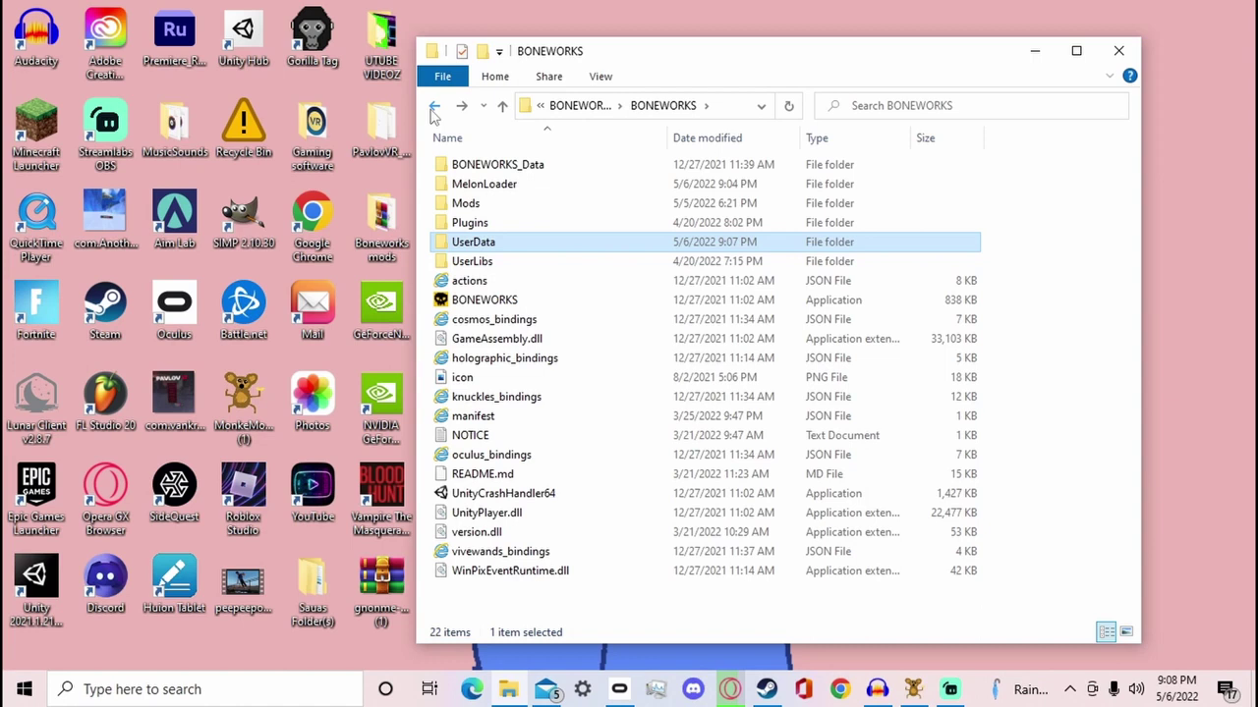
pyautogui.click(432, 108)
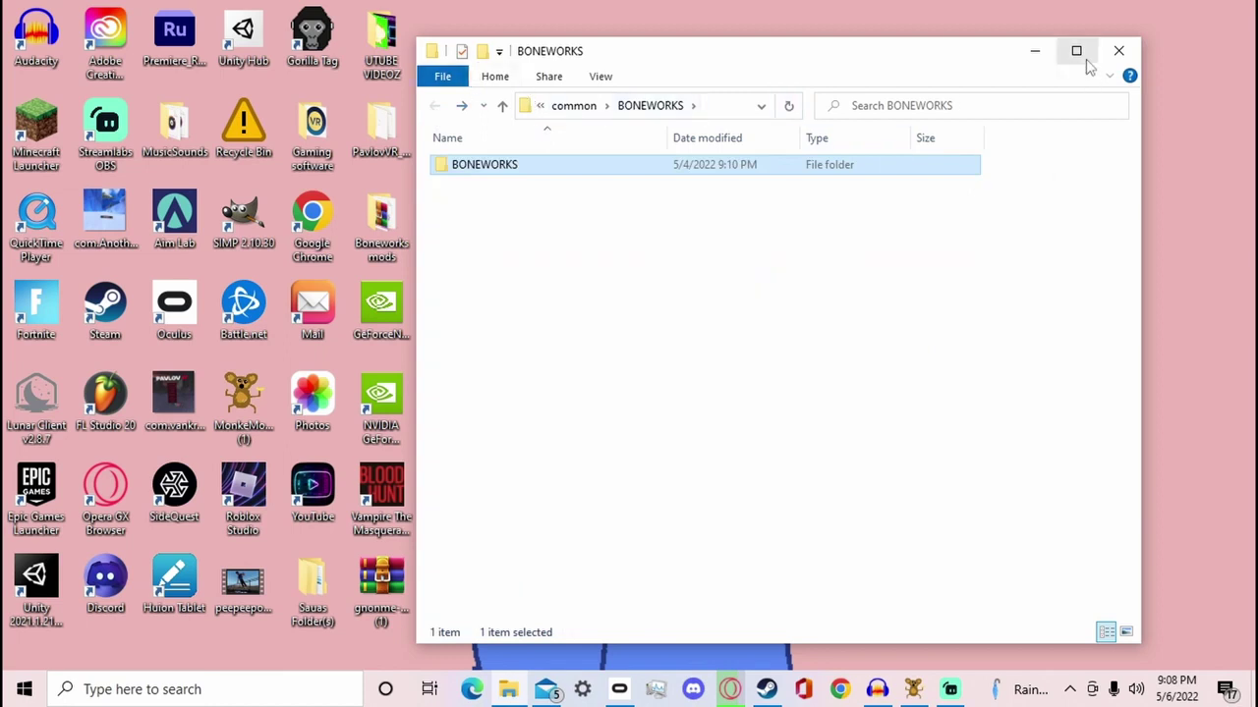
pyautogui.click(1034, 51)
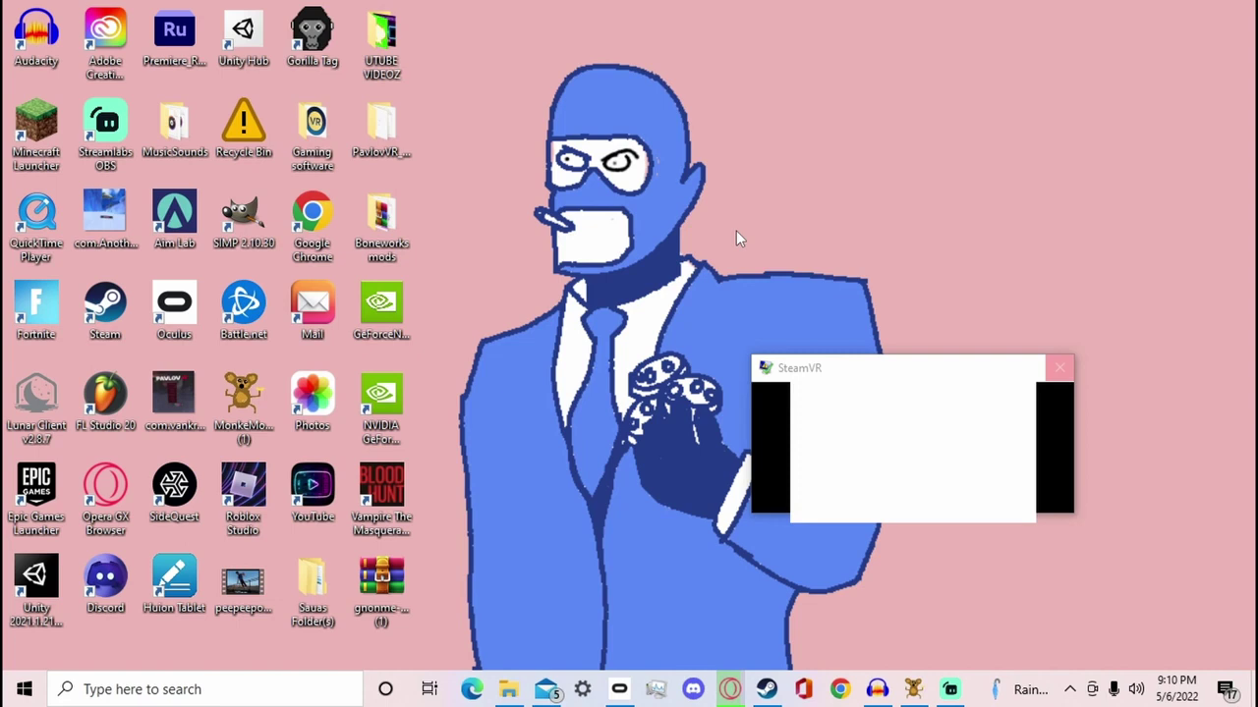
# - Switch to Streamlabs Desktop
pyautogui.moveTo(729, 691)
pyautogui.click(949, 688)
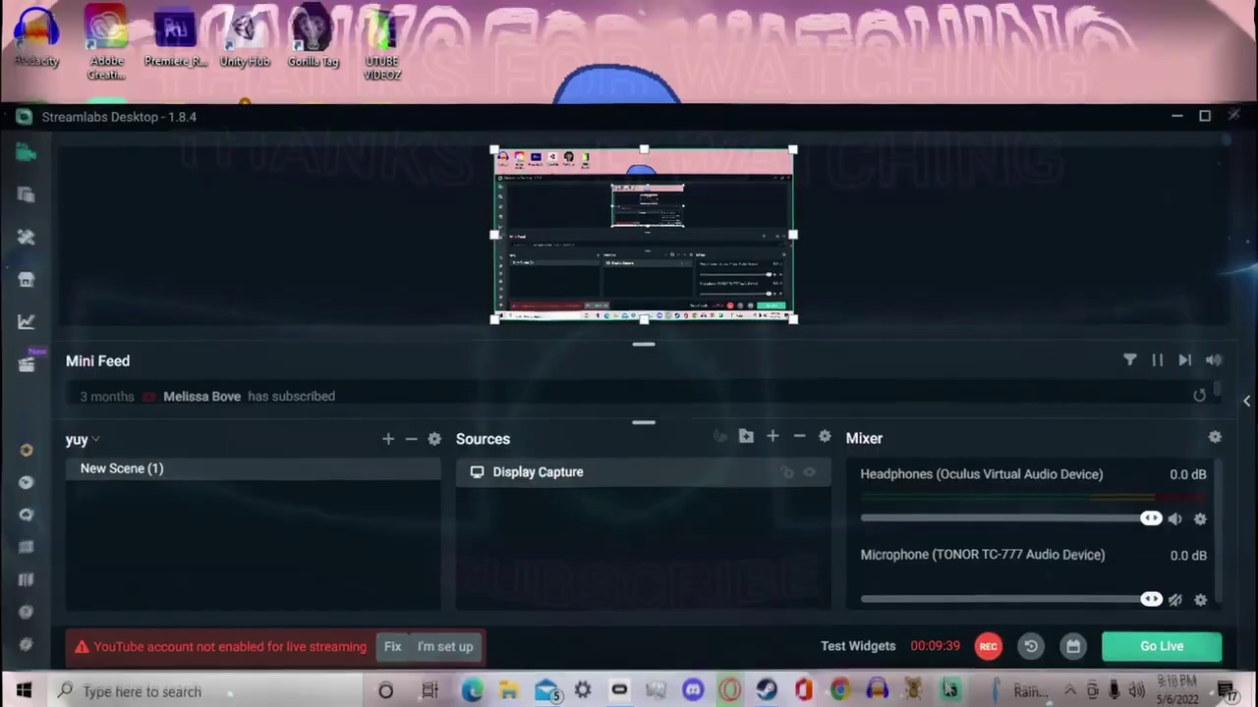